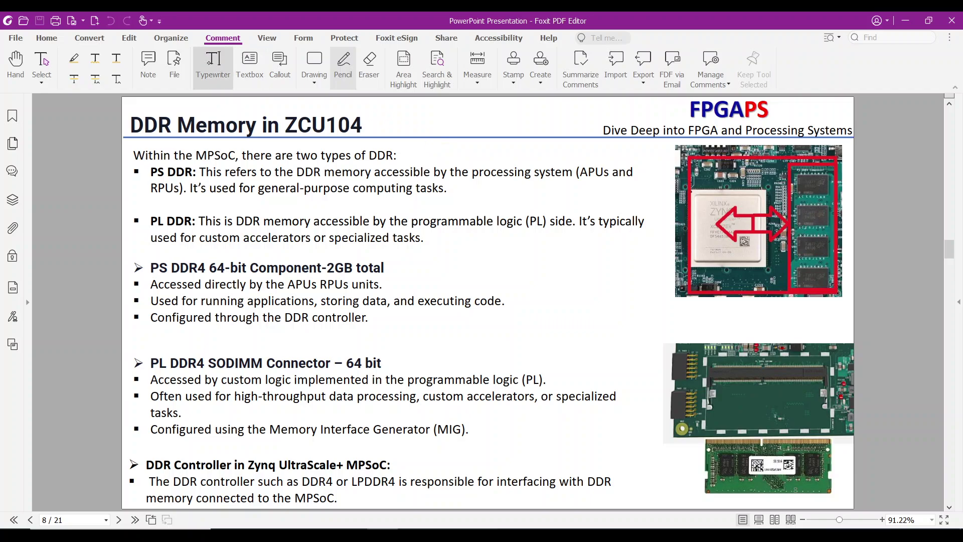
Step: Highlight 'two types of DDR', 'PS DDR', 'processing system' and 'general-purpose computing tasks' in yellow
{"action": "left_click", "coordinate": [75, 60]}
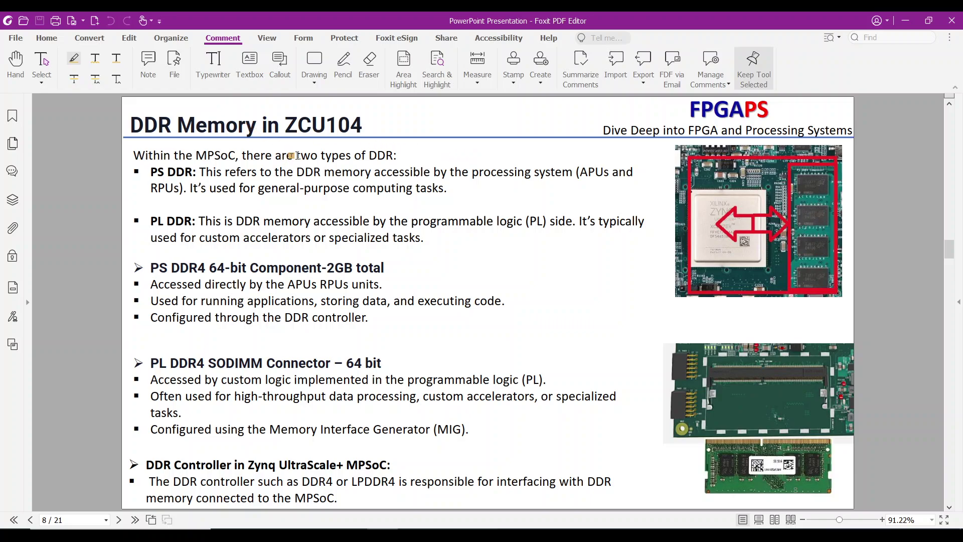
{"action": "left_click_drag", "start_coordinate": [296, 156], "coordinate": [396, 158]}
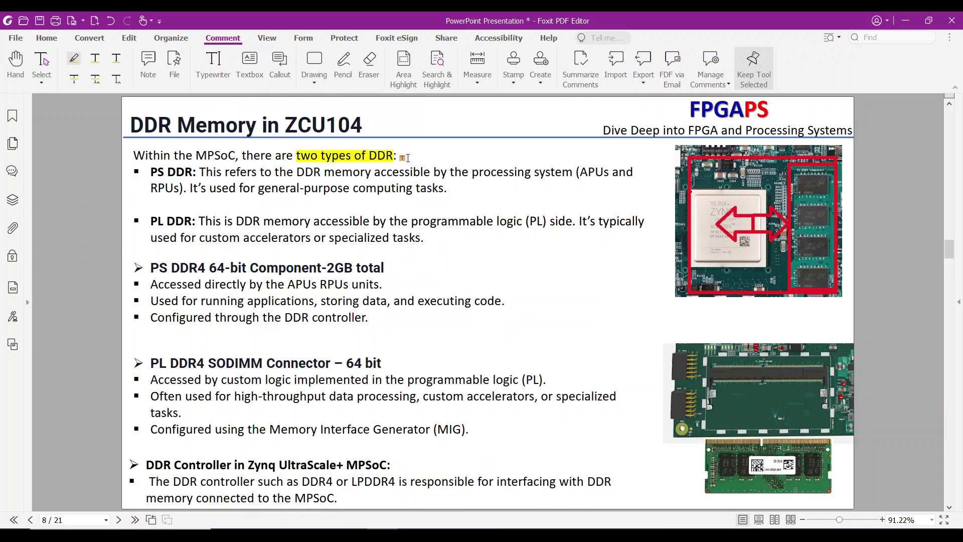
{"action": "left_click_drag", "start_coordinate": [150, 171], "coordinate": [194, 171]}
{"action": "left_click_drag", "start_coordinate": [472, 172], "coordinate": [572, 179]}
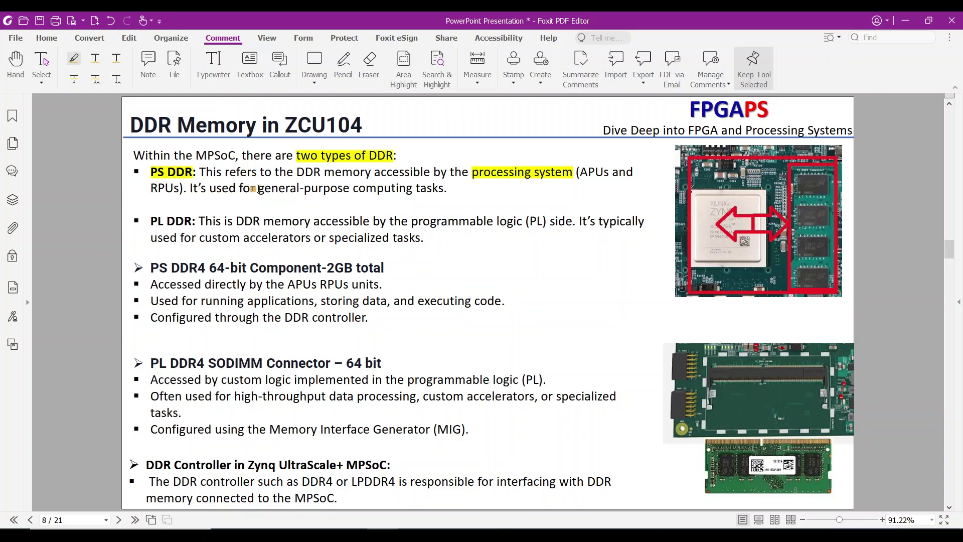
{"action": "left_click_drag", "start_coordinate": [258, 189], "coordinate": [456, 194]}
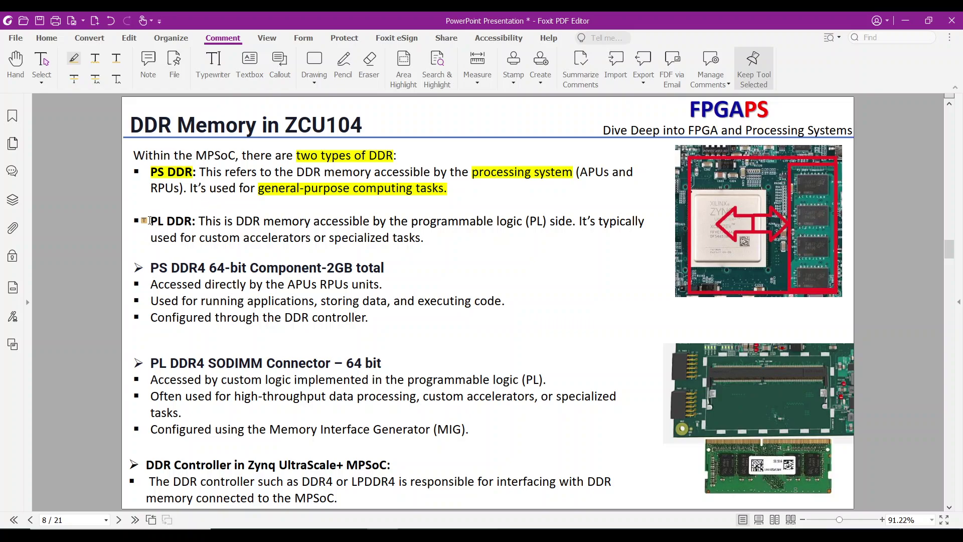
Step: Highlight 'PL DDR' and 'programmable logic' in yellow
{"action": "left_click_drag", "start_coordinate": [151, 219], "coordinate": [193, 221]}
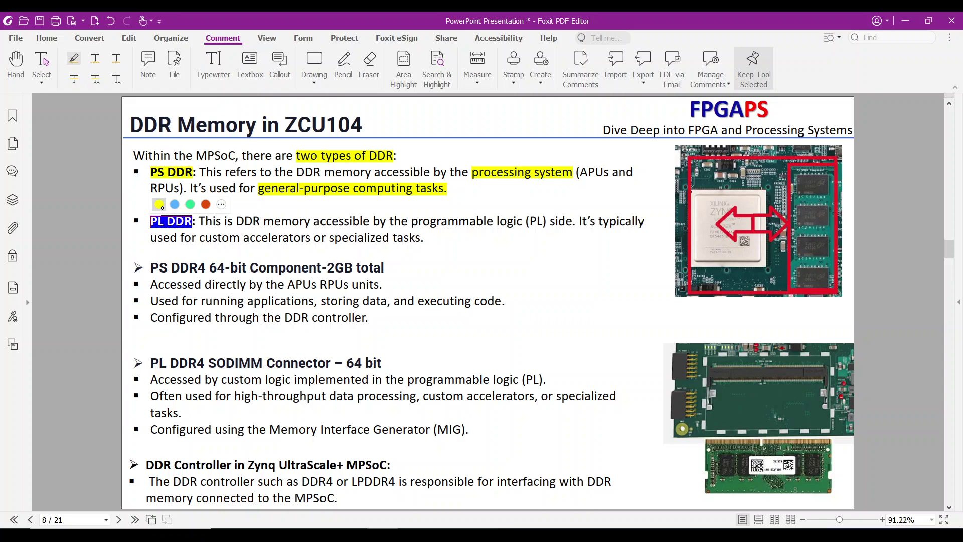
{"action": "left_click", "coordinate": [133, 205]}
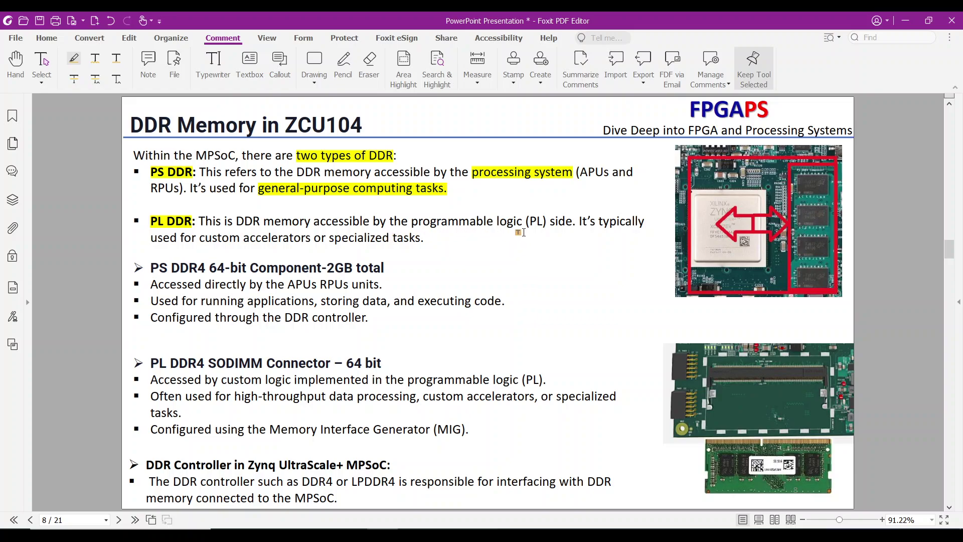
{"action": "mouse_move", "coordinate": [525, 221]}
{"action": "left_mouse_down"}
{"action": "mouse_move", "coordinate": [496, 221]}
{"action": "mouse_move", "coordinate": [543, 221]}
{"action": "left_mouse_up"}
{"action": "left_click_drag", "start_coordinate": [411, 221], "coordinate": [522, 221]}
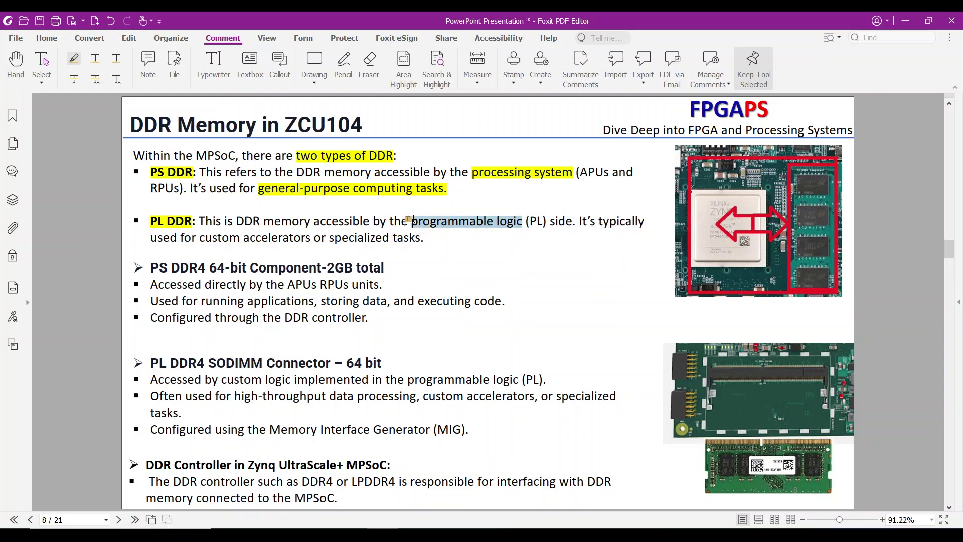
{"action": "left_click", "coordinate": [453, 239]}
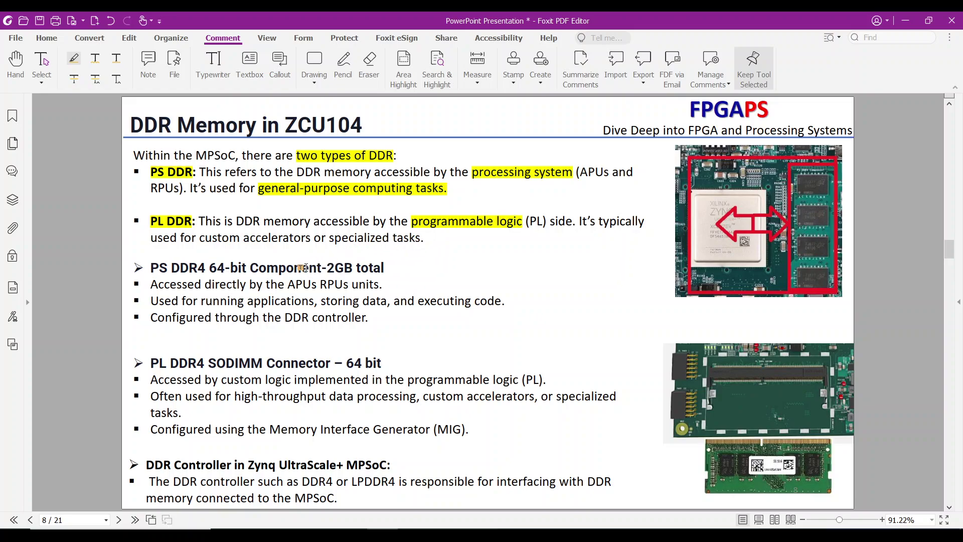
{"action": "left_click", "coordinate": [337, 85]}
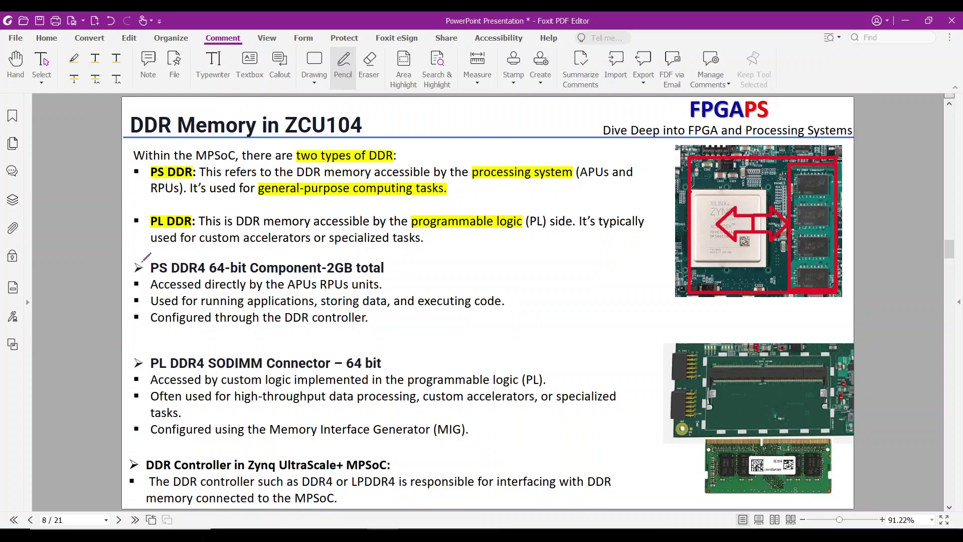
Step: Tick the PS DDR4 and PL DDR4 SODIMM bullets in red, squiggle-underlining 'DDR controller' and 'accelerators'
{"action": "left_click_drag", "start_coordinate": [141, 263], "coordinate": [148, 255]}
{"action": "left_click_drag", "start_coordinate": [388, 285], "coordinate": [399, 277]}
{"action": "left_click_drag", "start_coordinate": [507, 300], "coordinate": [522, 295]}
{"action": "mouse_move", "coordinate": [301, 325]}
{"action": "left_mouse_down"}
{"action": "mouse_move", "coordinate": [318, 324]}
{"action": "mouse_move", "coordinate": [312, 339]}
{"action": "left_mouse_up"}
{"action": "left_click_drag", "start_coordinate": [138, 359], "coordinate": [146, 349]}
{"action": "left_click_drag", "start_coordinate": [547, 377], "coordinate": [558, 372]}
{"action": "mouse_move", "coordinate": [457, 404]}
{"action": "left_mouse_down"}
{"action": "mouse_move", "coordinate": [486, 404]}
{"action": "mouse_move", "coordinate": [472, 407]}
{"action": "mouse_move", "coordinate": [454, 445]}
{"action": "mouse_move", "coordinate": [433, 437]}
{"action": "mouse_move", "coordinate": [444, 416]}
{"action": "mouse_move", "coordinate": [474, 425]}
{"action": "mouse_move", "coordinate": [457, 439]}
{"action": "left_mouse_up"}
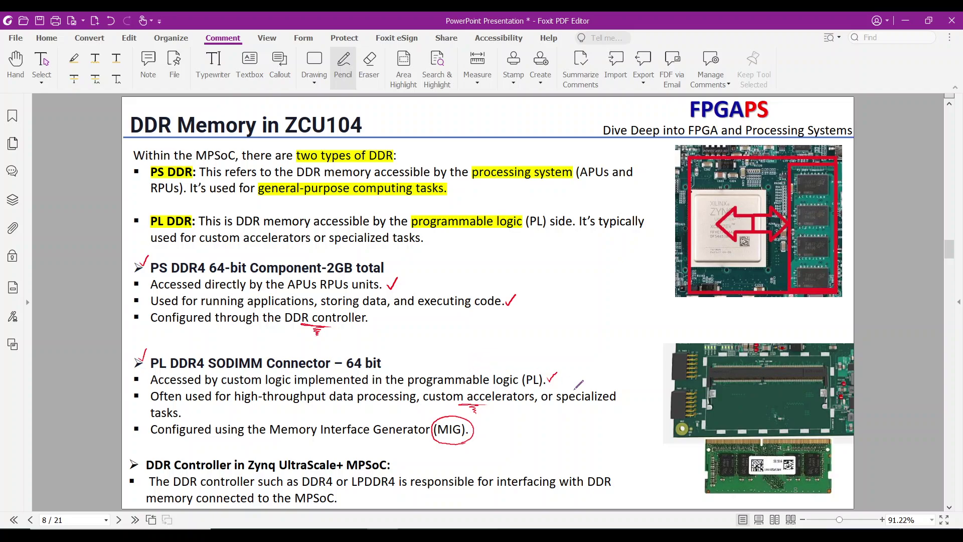
Step: Mark the photos with a red X by the SODIMM module, a tick on the slot, and a module-to-slot arrow
{"action": "mouse_move", "coordinate": [689, 455]}
{"action": "left_mouse_down"}
{"action": "mouse_move", "coordinate": [671, 467]}
{"action": "mouse_move", "coordinate": [691, 466]}
{"action": "left_mouse_up"}
{"action": "left_click_drag", "start_coordinate": [733, 369], "coordinate": [744, 365]}
{"action": "mouse_move", "coordinate": [776, 452]}
{"action": "left_mouse_down"}
{"action": "mouse_move", "coordinate": [780, 394]}
{"action": "mouse_move", "coordinate": [795, 398]}
{"action": "left_mouse_up"}
Step: Tick the DDR Controller in Zynq heading and its sentence, zigzag-underlining 'interfacing'
{"action": "mouse_move", "coordinate": [127, 457]}
{"action": "left_mouse_down"}
{"action": "mouse_move", "coordinate": [132, 465]}
{"action": "mouse_move", "coordinate": [137, 450]}
{"action": "left_mouse_up"}
{"action": "mouse_move", "coordinate": [532, 491]}
{"action": "left_mouse_down"}
{"action": "mouse_move", "coordinate": [517, 492]}
{"action": "mouse_move", "coordinate": [527, 496]}
{"action": "left_mouse_up"}
{"action": "left_click_drag", "start_coordinate": [341, 496], "coordinate": [349, 492]}
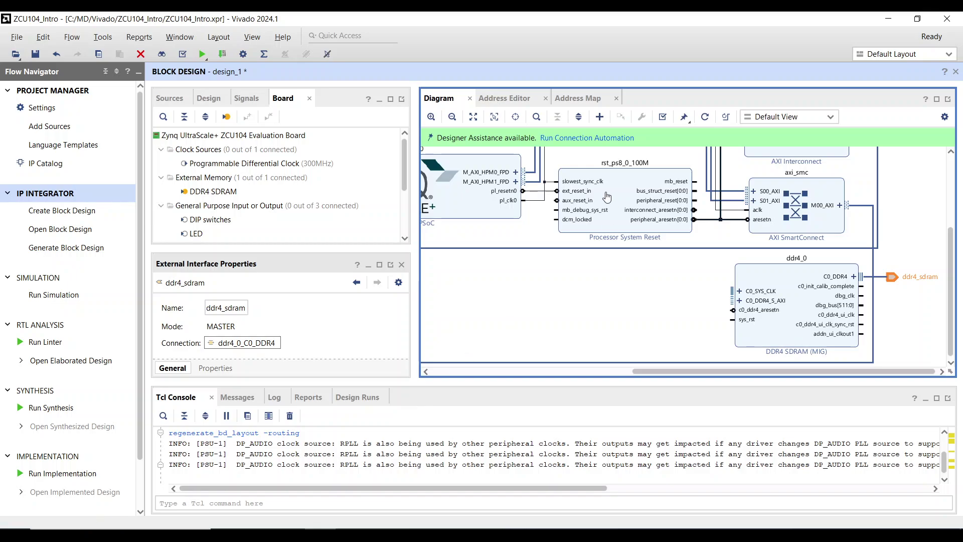
Step: Pan to the Zynq UltraScale+ MPSoC block and open its Re-customize IP dialog
{"action": "middle_click_drag", "start_coordinate": [454, 236], "coordinate": [573, 286]}
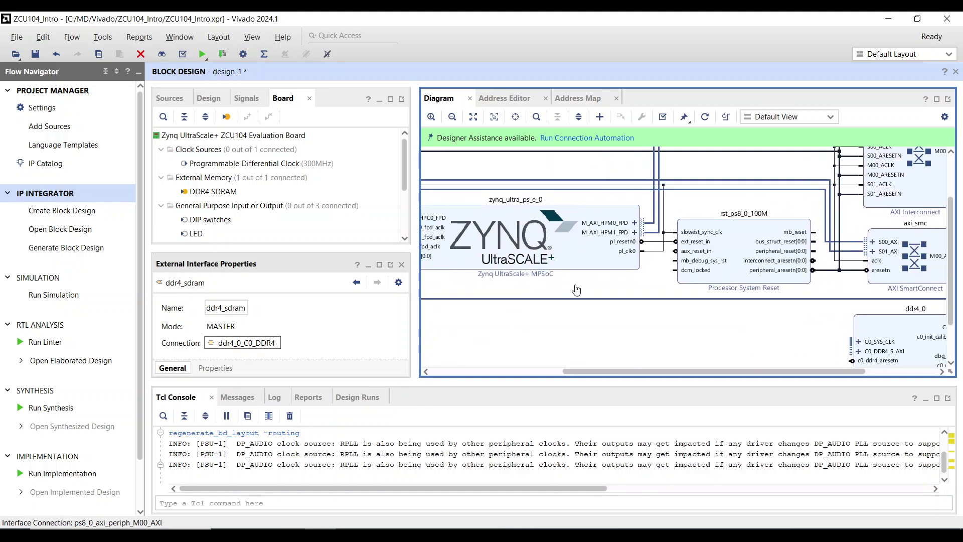
{"action": "left_click", "coordinate": [565, 257]}
{"action": "double_click", "coordinate": [566, 258]}
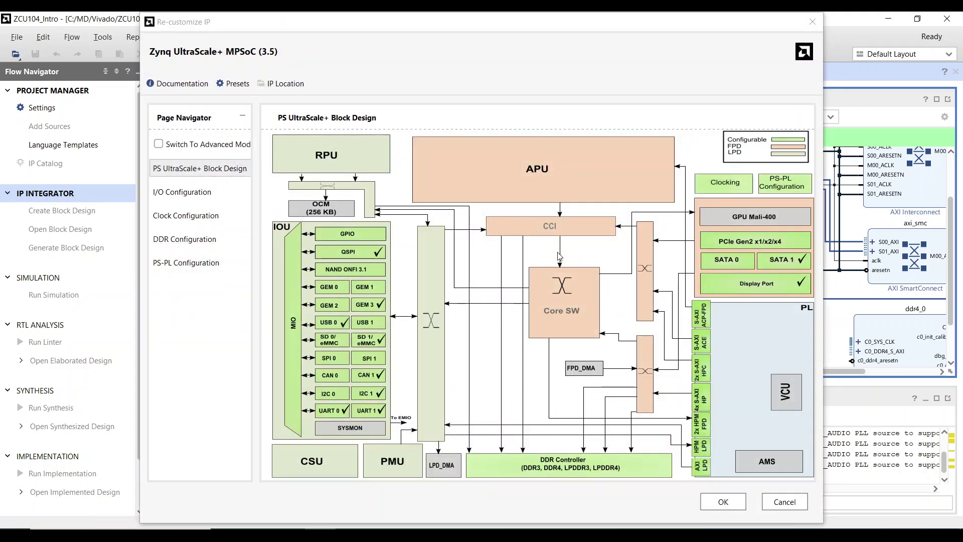
Step: Check Clock Configuration, then DDR Configuration (DDR4 2133P, 64-bit, 2GB), and expand Other Options
{"action": "left_click", "coordinate": [210, 217]}
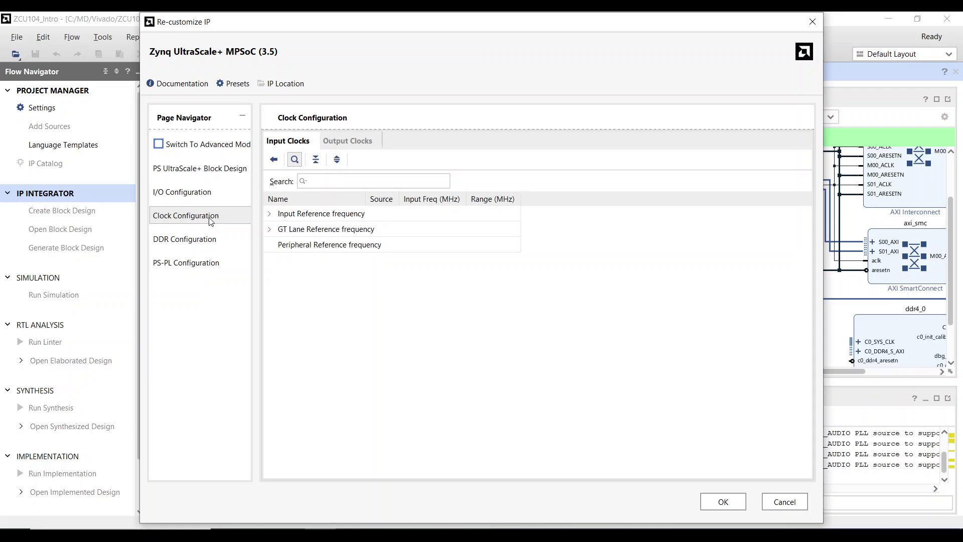
{"action": "left_click", "coordinate": [192, 240]}
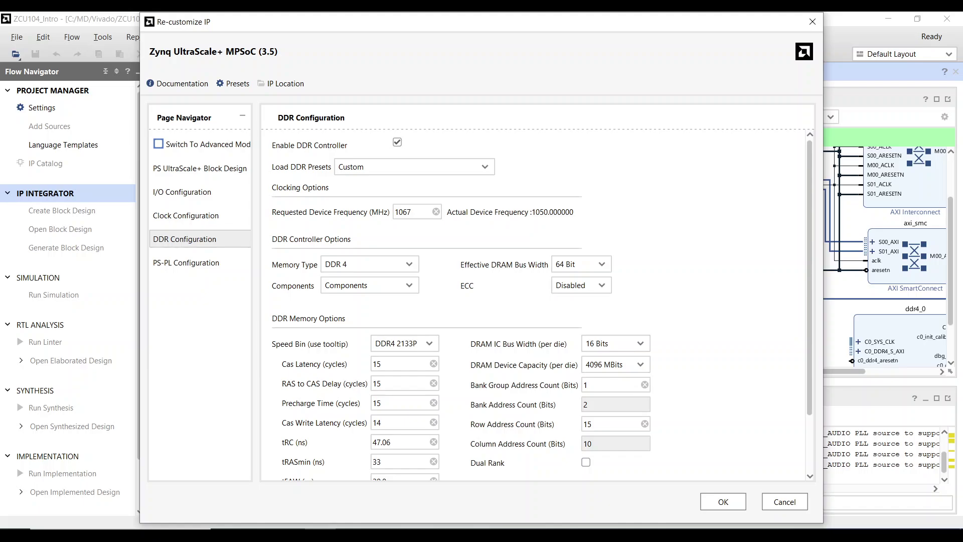
{"action": "scroll", "coordinate": [636, 408], "scroll_direction": "down", "scroll_amount": 3}
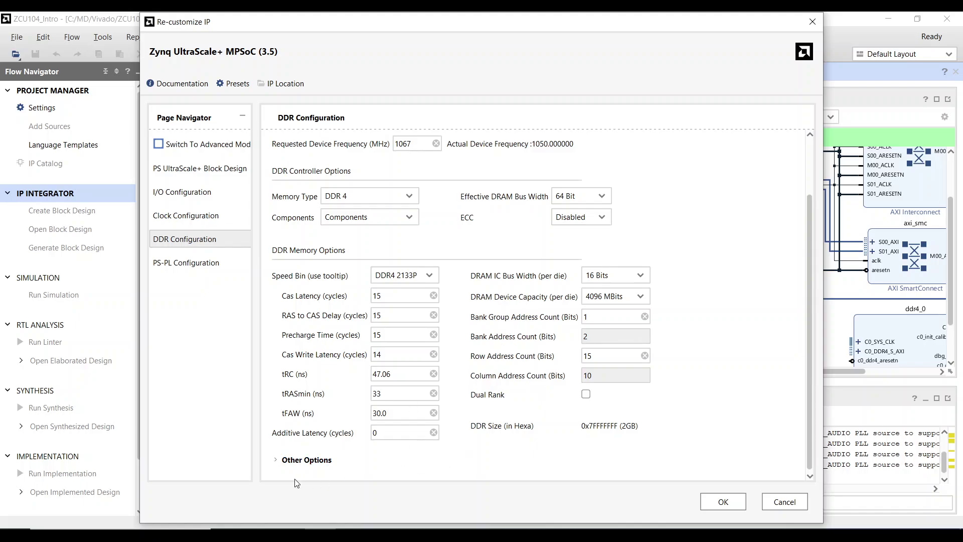
{"action": "left_click", "coordinate": [276, 459]}
{"action": "scroll", "coordinate": [417, 424], "scroll_direction": "down", "scroll_amount": 3}
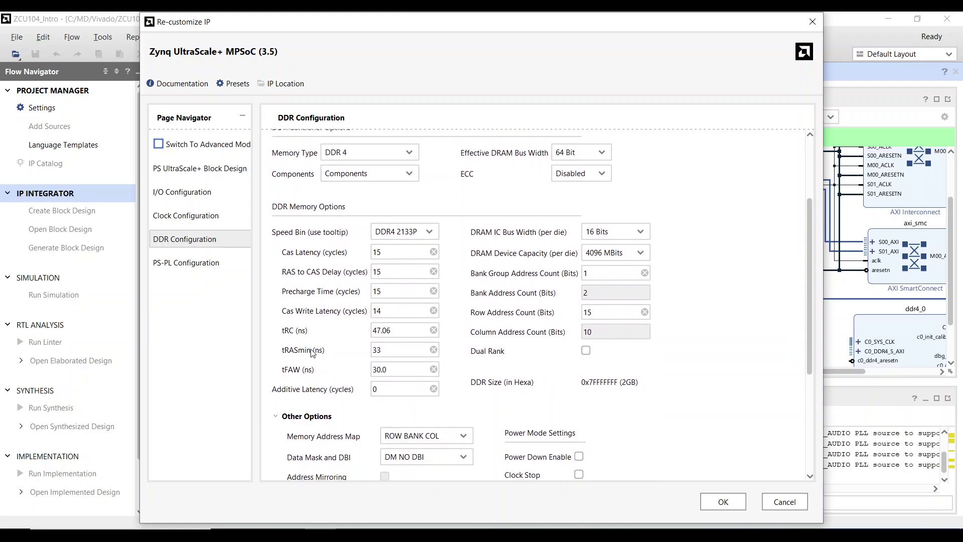
{"action": "scroll", "coordinate": [452, 436], "scroll_direction": "down", "scroll_amount": 1}
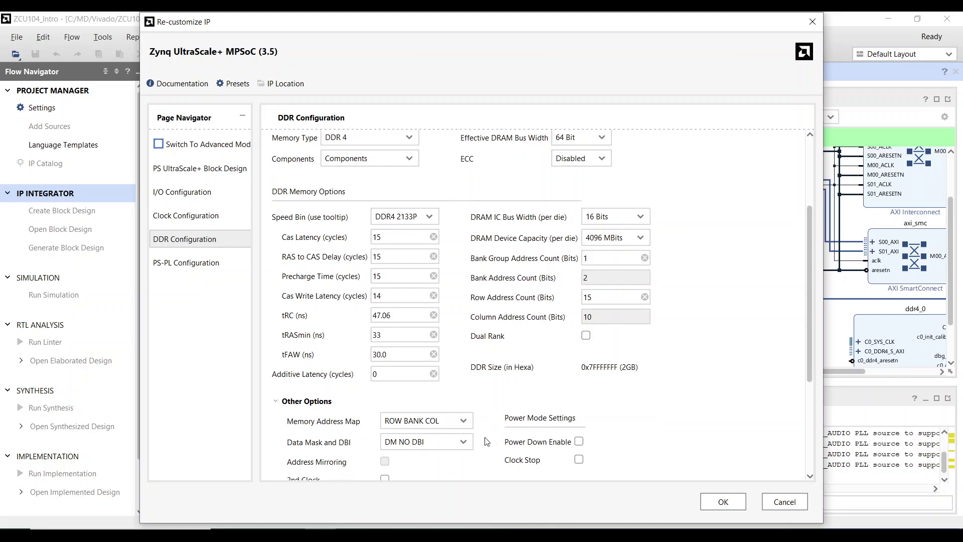
{"action": "scroll", "coordinate": [486, 441], "scroll_direction": "down", "scroll_amount": 3}
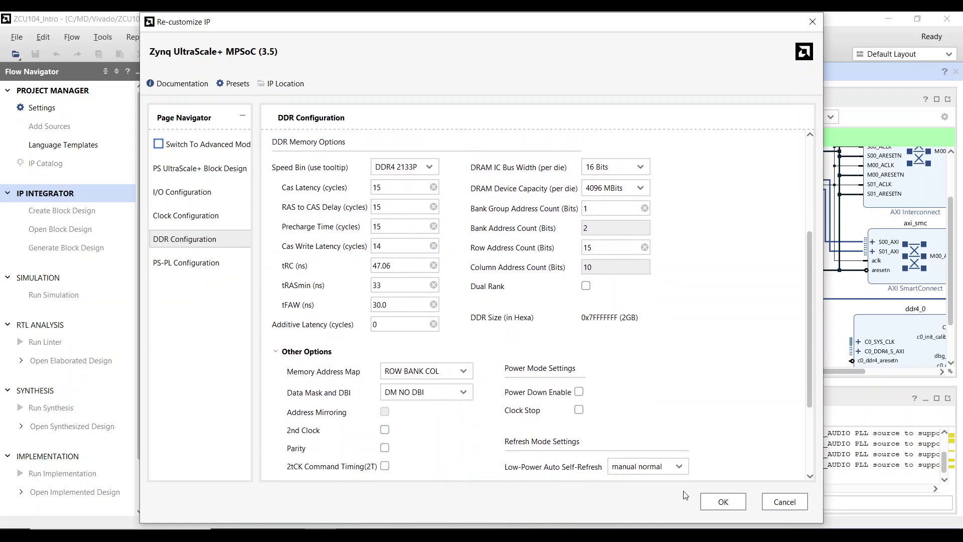
Step: Close the Re-customize IP dialog without changes and bring the axi_dma_0 block into view
{"action": "left_click", "coordinate": [781, 502]}
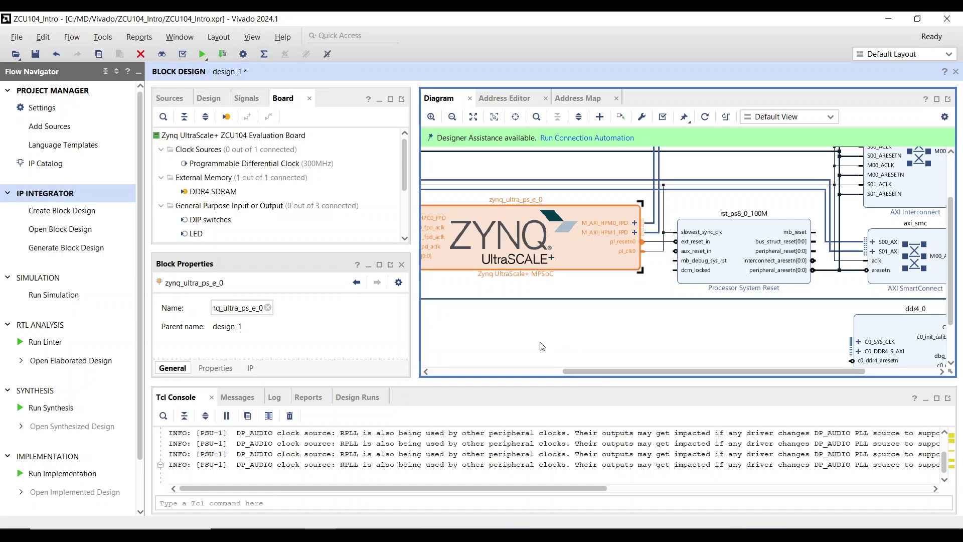
{"action": "middle_click_drag", "start_coordinate": [542, 346], "coordinate": [841, 346]}
{"action": "left_click", "coordinate": [592, 203]}
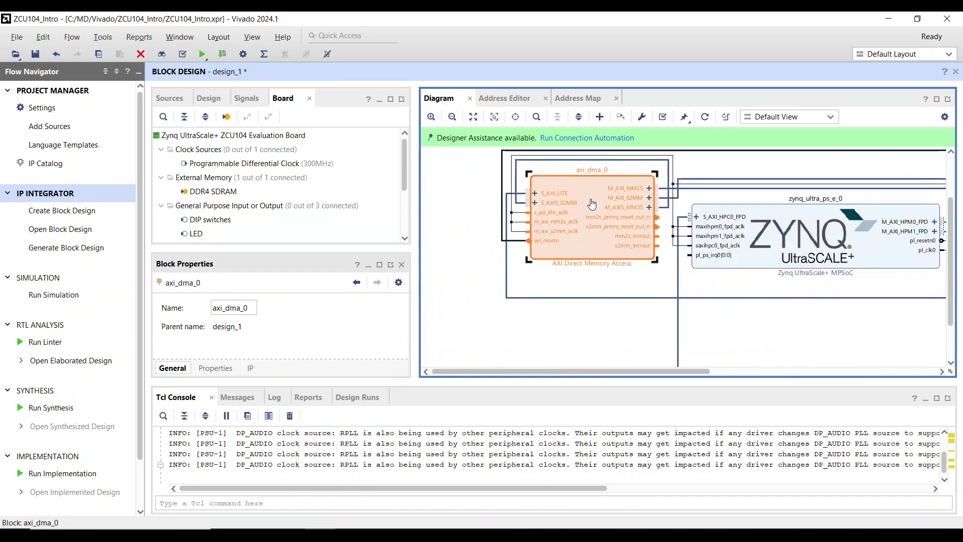
{"action": "middle_click_drag", "start_coordinate": [602, 292], "coordinate": [579, 346]}
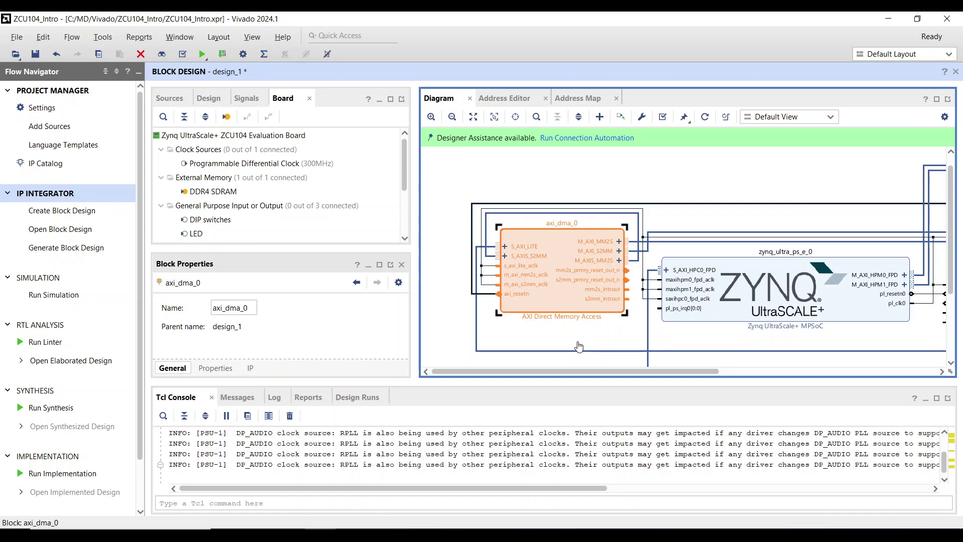
Step: Inspect the connection between axi_dma_0 and the Zynq S_AXI_HPC0_FPD interface, then re-route the diagram
{"action": "left_click", "coordinate": [652, 273]}
{"action": "left_click", "coordinate": [562, 250]}
{"action": "left_click", "coordinate": [657, 273]}
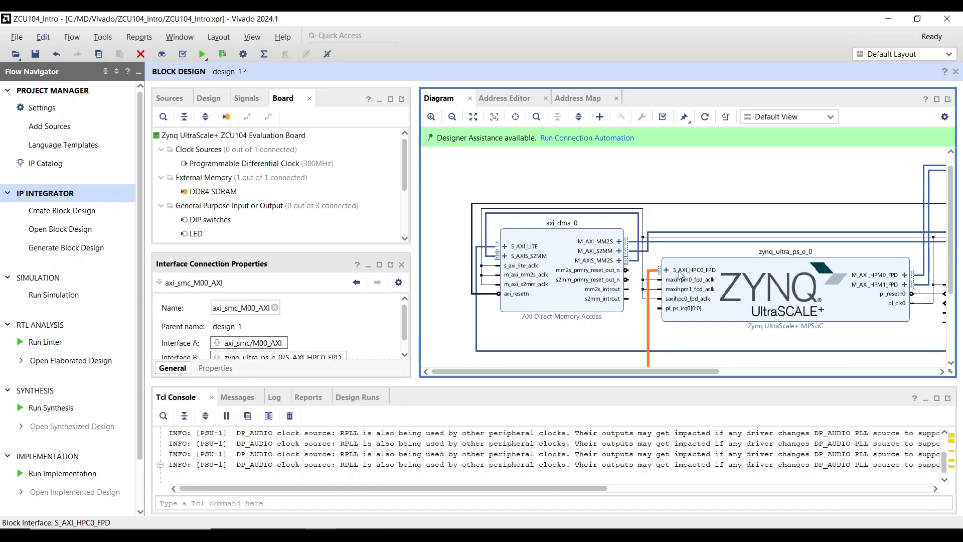
{"action": "left_click", "coordinate": [680, 271]}
{"action": "left_click", "coordinate": [560, 256]}
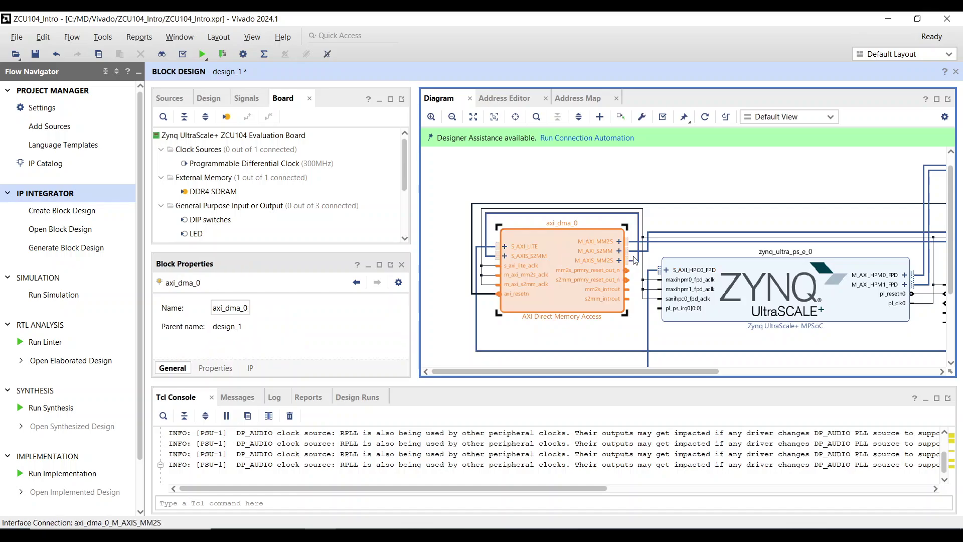
{"action": "left_click", "coordinate": [682, 275]}
{"action": "left_click", "coordinate": [548, 251]}
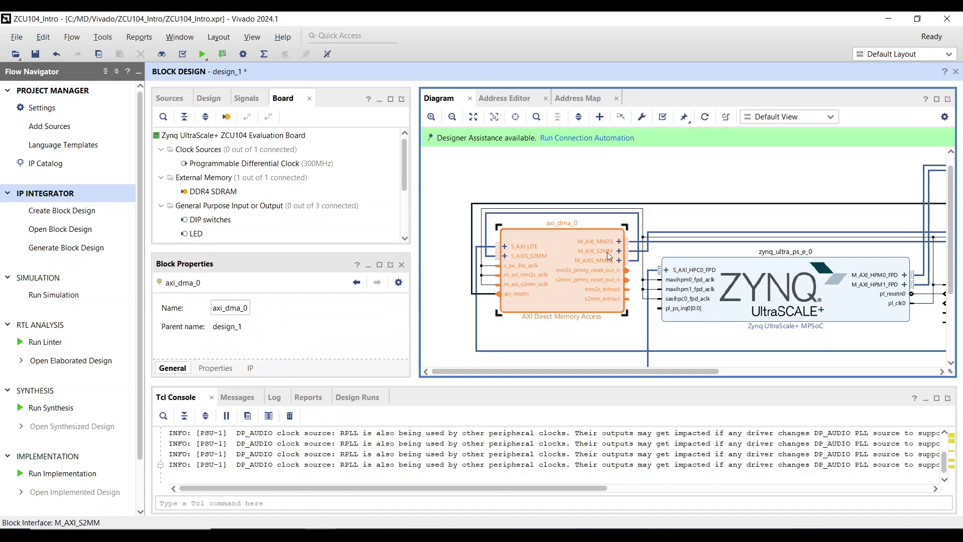
{"action": "left_click", "coordinate": [683, 271]}
{"action": "left_click", "coordinate": [570, 251]}
{"action": "left_click", "coordinate": [681, 275]}
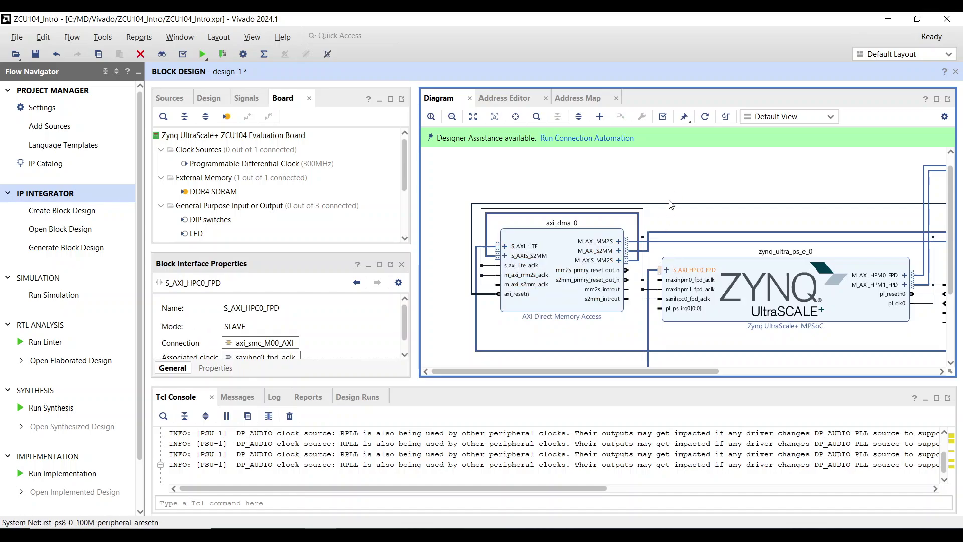
{"action": "left_click", "coordinate": [729, 117]}
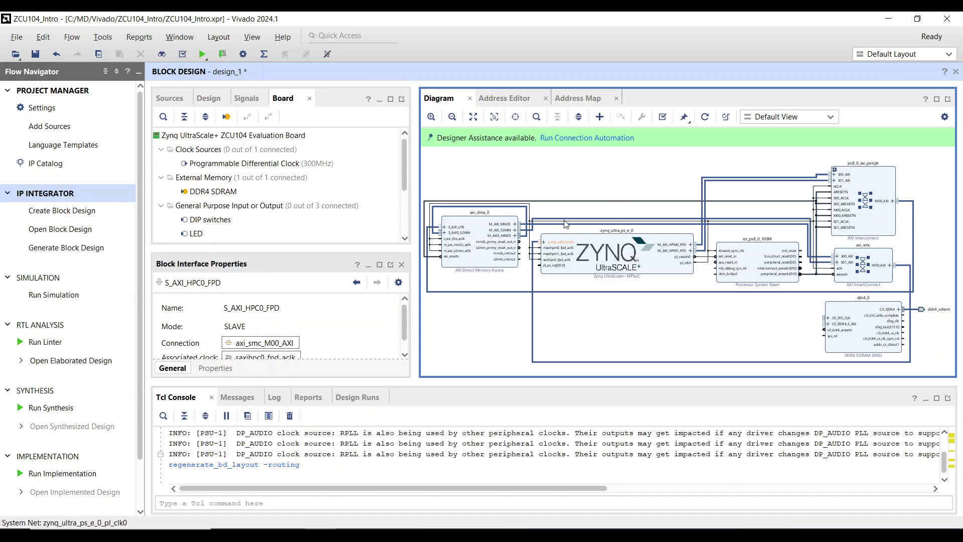
Step: Show the DDR4 SDRAM board component's properties and zoom the diagram onto the ddr4_0 block
{"action": "left_click", "coordinate": [213, 192]}
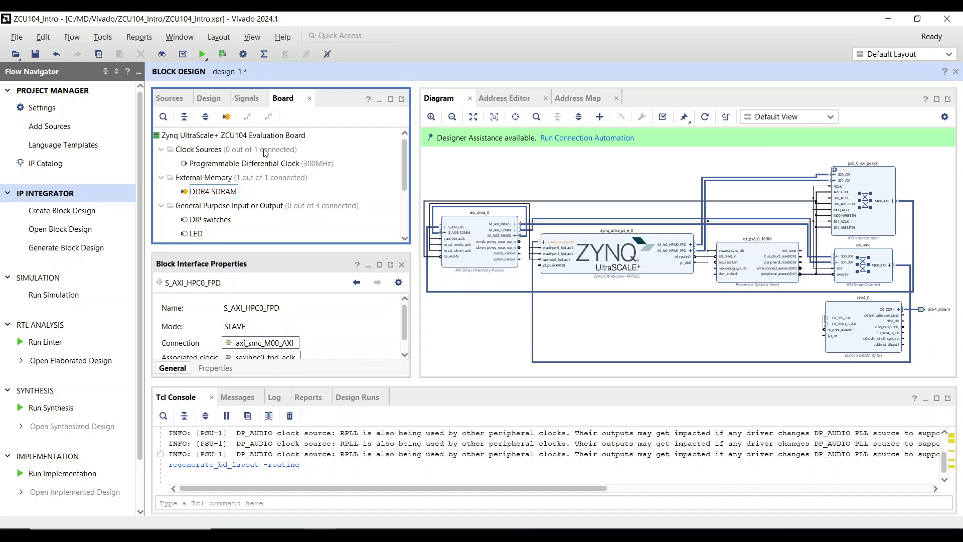
{"action": "left_click", "coordinate": [220, 195]}
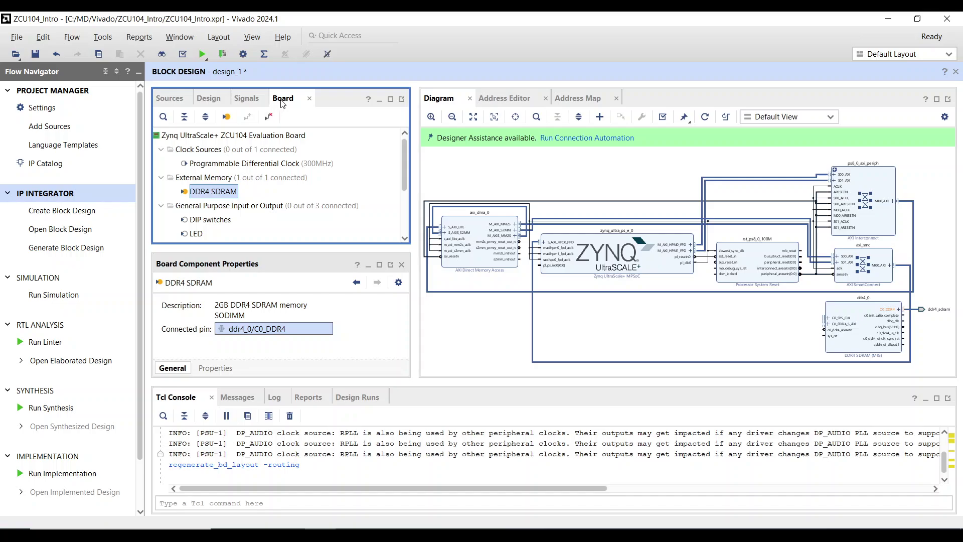
{"action": "mouse_move", "coordinate": [219, 196]}
{"action": "left_mouse_down"}
{"action": "mouse_move", "coordinate": [785, 329]}
{"action": "mouse_move", "coordinate": [873, 325]}
{"action": "mouse_move", "coordinate": [254, 228]}
{"action": "mouse_move", "coordinate": [210, 184]}
{"action": "left_mouse_up"}
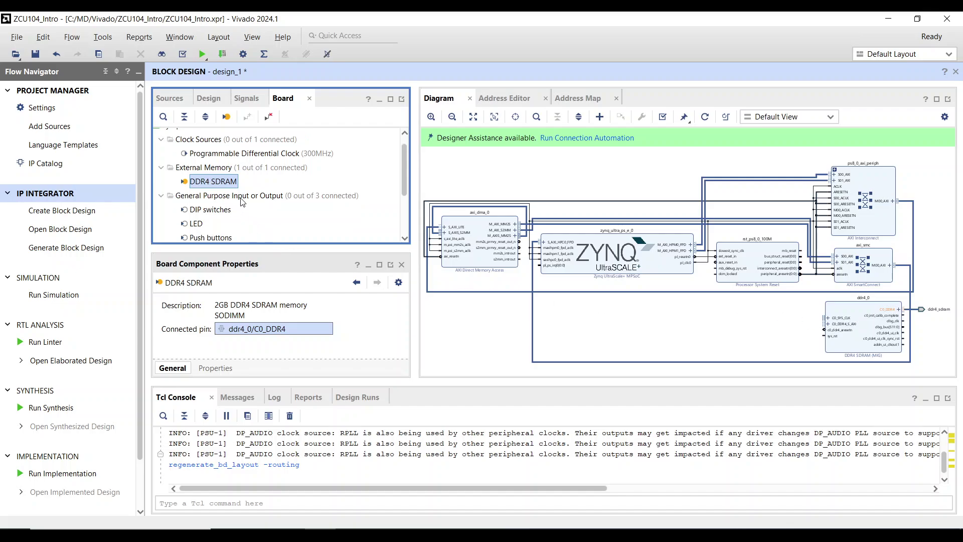
{"action": "scroll", "coordinate": [802, 359], "scroll_direction": "up", "scroll_amount": 2}
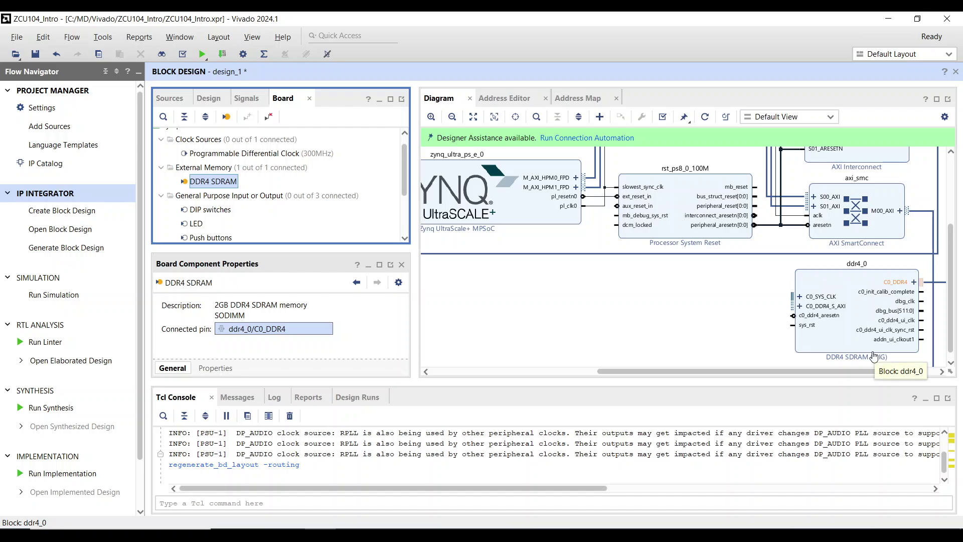
{"action": "scroll", "coordinate": [863, 369], "scroll_direction": "up", "scroll_amount": 2}
{"action": "left_click_drag", "start_coordinate": [849, 374], "coordinate": [909, 363]}
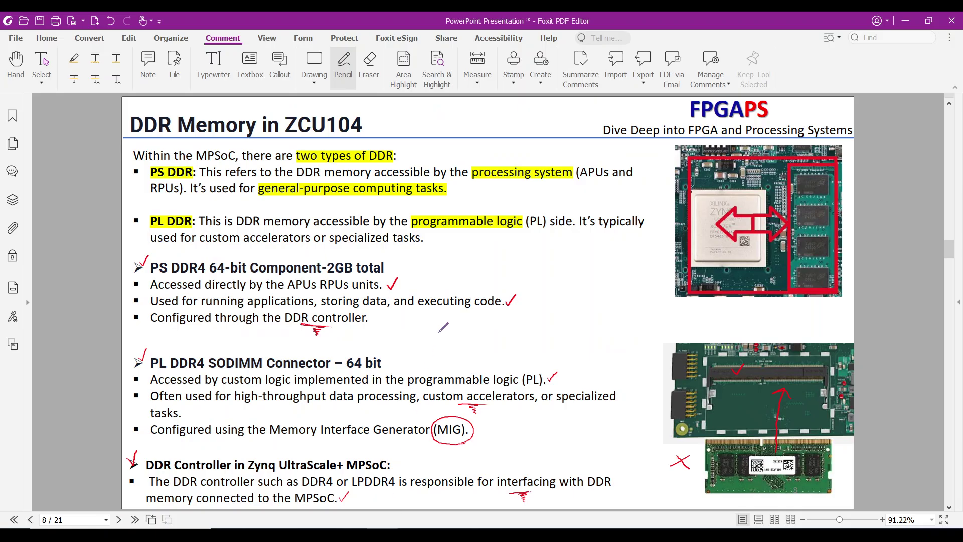
Step: On page 9, write '512 mb' by the flash chip, tick Booting and User Data, and box 'data'
{"action": "key", "text": "Page_Down"}
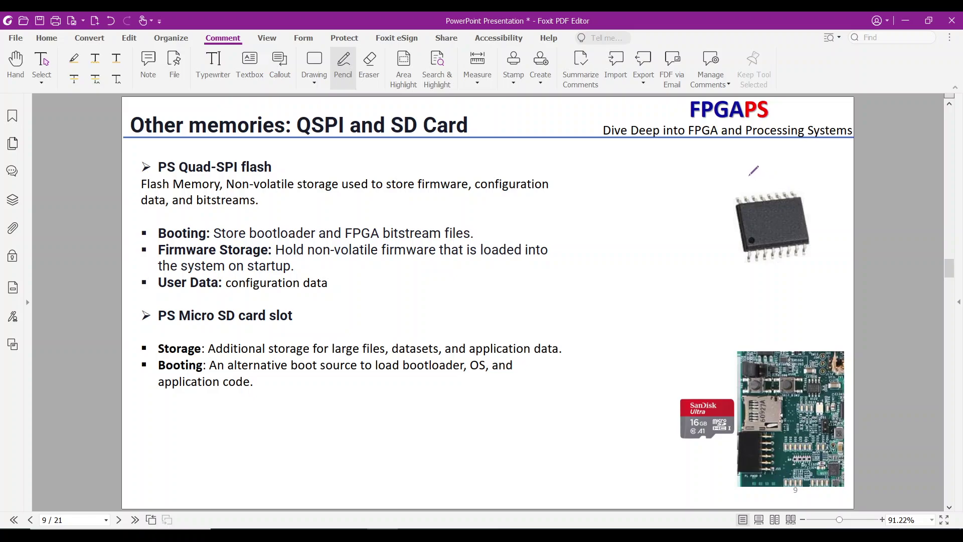
{"action": "mouse_move", "coordinate": [753, 169]}
{"action": "left_mouse_down"}
{"action": "mouse_move", "coordinate": [748, 182]}
{"action": "mouse_move", "coordinate": [775, 173]}
{"action": "mouse_move", "coordinate": [778, 184]}
{"action": "mouse_move", "coordinate": [803, 180]}
{"action": "left_mouse_up"}
{"action": "left_click_drag", "start_coordinate": [149, 227], "coordinate": [159, 220]}
{"action": "left_click_drag", "start_coordinate": [150, 280], "coordinate": [156, 272]}
{"action": "mouse_move", "coordinate": [299, 276]}
{"action": "left_mouse_down"}
{"action": "mouse_move", "coordinate": [341, 275]}
{"action": "mouse_move", "coordinate": [338, 294]}
{"action": "mouse_move", "coordinate": [293, 295]}
{"action": "left_mouse_up"}
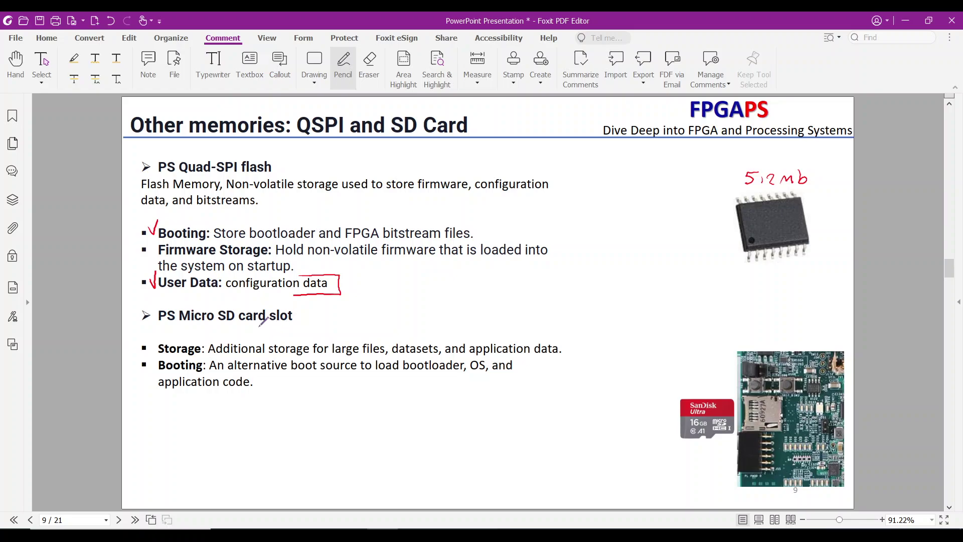
Step: Underline 'SD card', tick the Storage and second Booting bullets, circle 'large', and mark the card image
{"action": "mouse_move", "coordinate": [261, 325]}
{"action": "left_mouse_down"}
{"action": "mouse_move", "coordinate": [213, 328]}
{"action": "mouse_move", "coordinate": [239, 337]}
{"action": "left_mouse_up"}
{"action": "mouse_move", "coordinate": [149, 341]}
{"action": "left_mouse_down"}
{"action": "mouse_move", "coordinate": [151, 350]}
{"action": "mouse_move", "coordinate": [159, 334]}
{"action": "left_mouse_up"}
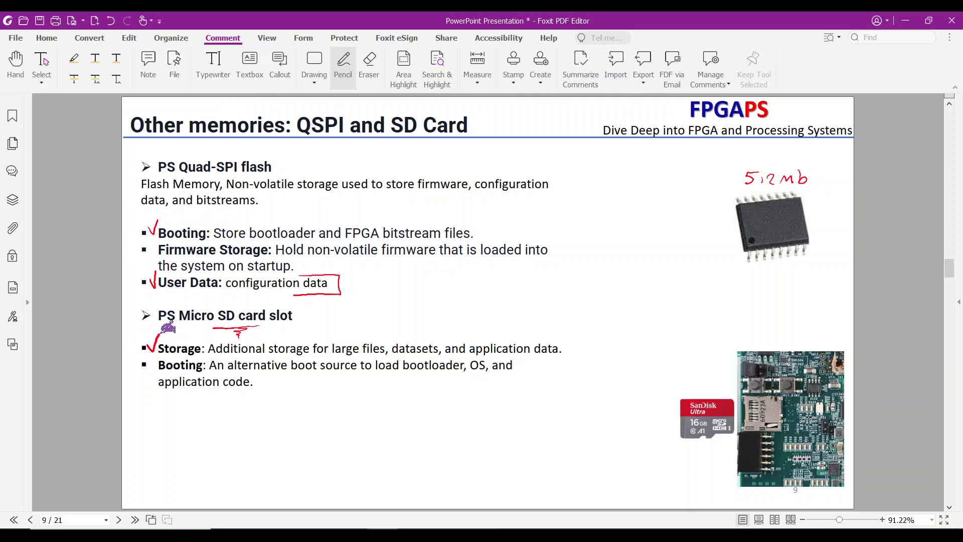
{"action": "mouse_move", "coordinate": [362, 355]}
{"action": "left_mouse_down"}
{"action": "mouse_move", "coordinate": [330, 347]}
{"action": "mouse_move", "coordinate": [335, 336]}
{"action": "mouse_move", "coordinate": [373, 345]}
{"action": "left_mouse_up"}
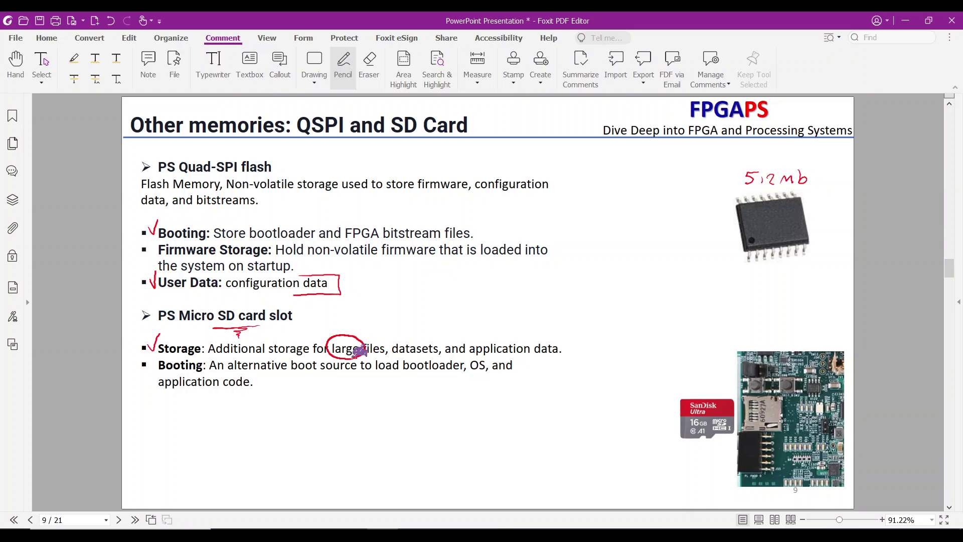
{"action": "mouse_move", "coordinate": [149, 361]}
{"action": "left_mouse_down"}
{"action": "mouse_move", "coordinate": [151, 369]}
{"action": "mouse_move", "coordinate": [157, 357]}
{"action": "left_mouse_up"}
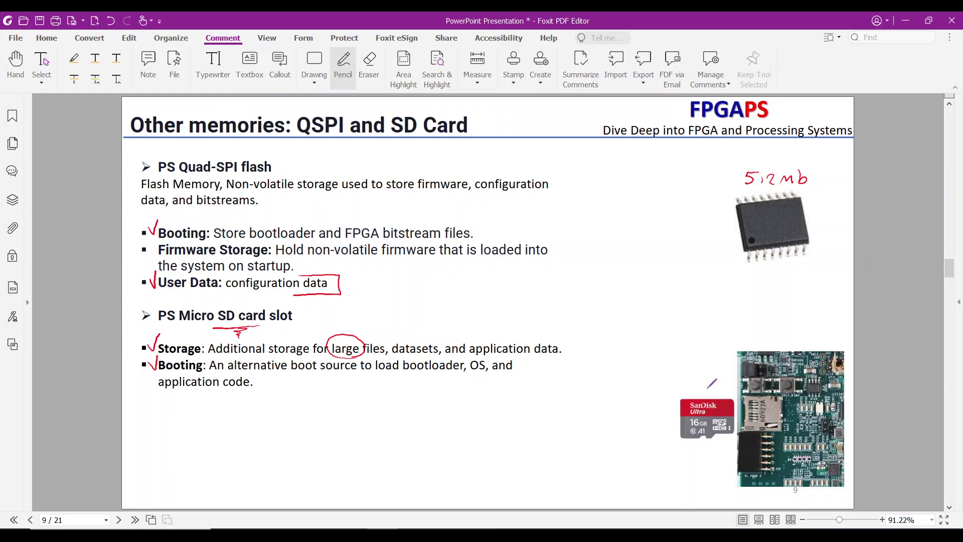
{"action": "mouse_move", "coordinate": [716, 440]}
{"action": "left_mouse_down"}
{"action": "mouse_move", "coordinate": [686, 441]}
{"action": "mouse_move", "coordinate": [702, 455]}
{"action": "left_mouse_up"}
Step: On page 10, loop the pushbuttons and DIP switch in the photo; tick and underline the LED and pushbutton bullets
{"action": "scroll", "coordinate": [615, 357], "scroll_direction": "down", "scroll_amount": 2}
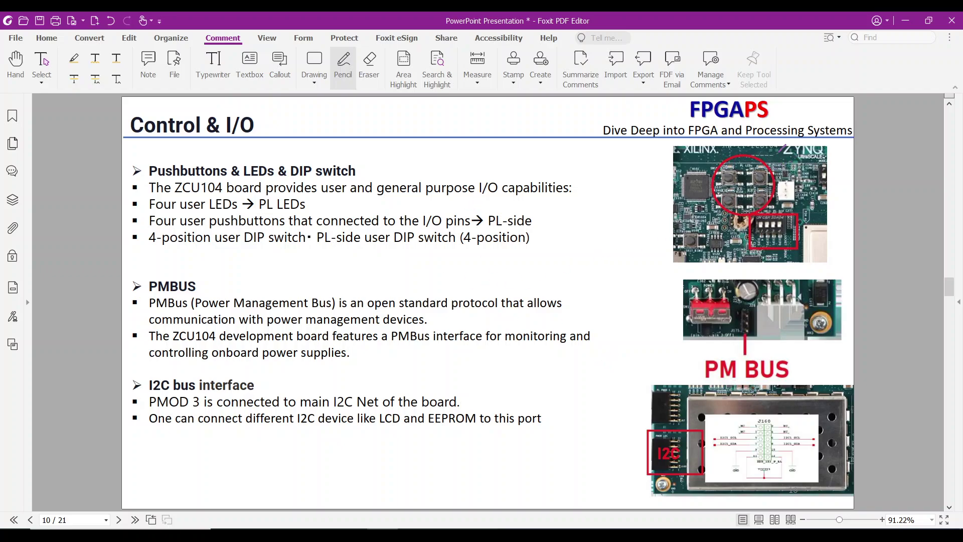
{"action": "left_click_drag", "start_coordinate": [781, 145], "coordinate": [768, 155]}
{"action": "left_click_drag", "start_coordinate": [802, 257], "coordinate": [801, 249]}
{"action": "left_click_drag", "start_coordinate": [312, 204], "coordinate": [326, 196]}
{"action": "left_click_drag", "start_coordinate": [150, 211], "coordinate": [176, 212]}
{"action": "mouse_move", "coordinate": [748, 164]}
{"action": "left_mouse_down"}
{"action": "mouse_move", "coordinate": [728, 169]}
{"action": "mouse_move", "coordinate": [732, 148]}
{"action": "mouse_move", "coordinate": [755, 160]}
{"action": "mouse_move", "coordinate": [719, 180]}
{"action": "left_mouse_up"}
{"action": "left_click_drag", "start_coordinate": [140, 217], "coordinate": [147, 214]}
{"action": "mouse_move", "coordinate": [740, 182]}
{"action": "left_mouse_down"}
{"action": "mouse_move", "coordinate": [725, 188]}
{"action": "mouse_move", "coordinate": [718, 169]}
{"action": "mouse_move", "coordinate": [755, 168]}
{"action": "mouse_move", "coordinate": [744, 181]}
{"action": "mouse_move", "coordinate": [782, 172]}
{"action": "mouse_move", "coordinate": [767, 185]}
{"action": "left_mouse_up"}
{"action": "mouse_move", "coordinate": [489, 231]}
{"action": "left_mouse_down"}
{"action": "mouse_move", "coordinate": [532, 229]}
{"action": "mouse_move", "coordinate": [550, 211]}
{"action": "left_mouse_up"}
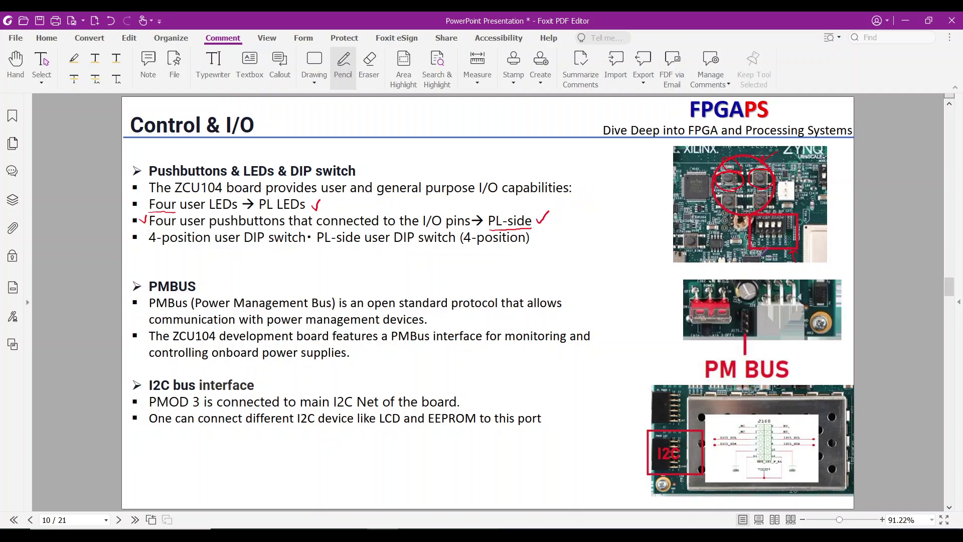
Step: Arrow the DIP switch photo, tick its bullet, and underline 'DIP switch', 'PL-side' and 'position'
{"action": "mouse_move", "coordinate": [838, 231]}
{"action": "left_mouse_down"}
{"action": "mouse_move", "coordinate": [803, 232]}
{"action": "mouse_move", "coordinate": [814, 241]}
{"action": "left_mouse_up"}
{"action": "mouse_move", "coordinate": [140, 235]}
{"action": "left_mouse_down"}
{"action": "mouse_move", "coordinate": [143, 243]}
{"action": "mouse_move", "coordinate": [148, 231]}
{"action": "left_mouse_up"}
{"action": "mouse_move", "coordinate": [283, 249]}
{"action": "left_mouse_down"}
{"action": "mouse_move", "coordinate": [258, 252]}
{"action": "mouse_move", "coordinate": [280, 257]}
{"action": "left_mouse_up"}
{"action": "mouse_move", "coordinate": [345, 249]}
{"action": "left_mouse_down"}
{"action": "mouse_move", "coordinate": [323, 250]}
{"action": "mouse_move", "coordinate": [345, 257]}
{"action": "left_mouse_up"}
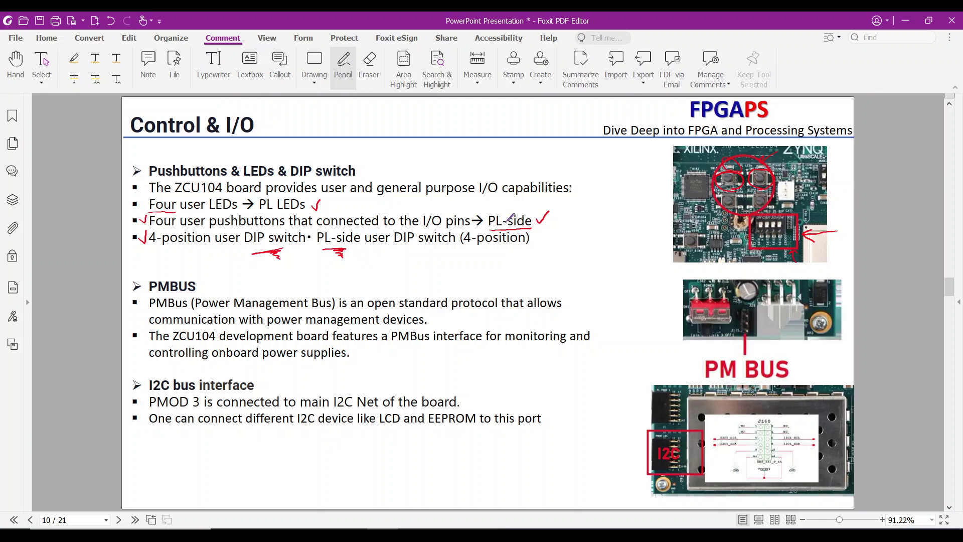
{"action": "mouse_move", "coordinate": [499, 249]}
{"action": "left_mouse_down"}
{"action": "mouse_move", "coordinate": [473, 251]}
{"action": "mouse_move", "coordinate": [495, 257]}
{"action": "mouse_move", "coordinate": [539, 244]}
{"action": "mouse_move", "coordinate": [544, 231]}
{"action": "left_mouse_up"}
Step: Tick the PMBUS heading and photo label, underlining 'standard', 'PMBus', 'monitoring' and 'power'
{"action": "left_click_drag", "start_coordinate": [204, 282], "coordinate": [211, 277]}
{"action": "mouse_move", "coordinate": [399, 311]}
{"action": "left_mouse_down"}
{"action": "mouse_move", "coordinate": [433, 311]}
{"action": "mouse_move", "coordinate": [432, 324]}
{"action": "mouse_move", "coordinate": [413, 327]}
{"action": "left_mouse_up"}
{"action": "mouse_move", "coordinate": [444, 346]}
{"action": "left_mouse_down"}
{"action": "mouse_move", "coordinate": [413, 346]}
{"action": "mouse_move", "coordinate": [431, 357]}
{"action": "left_mouse_up"}
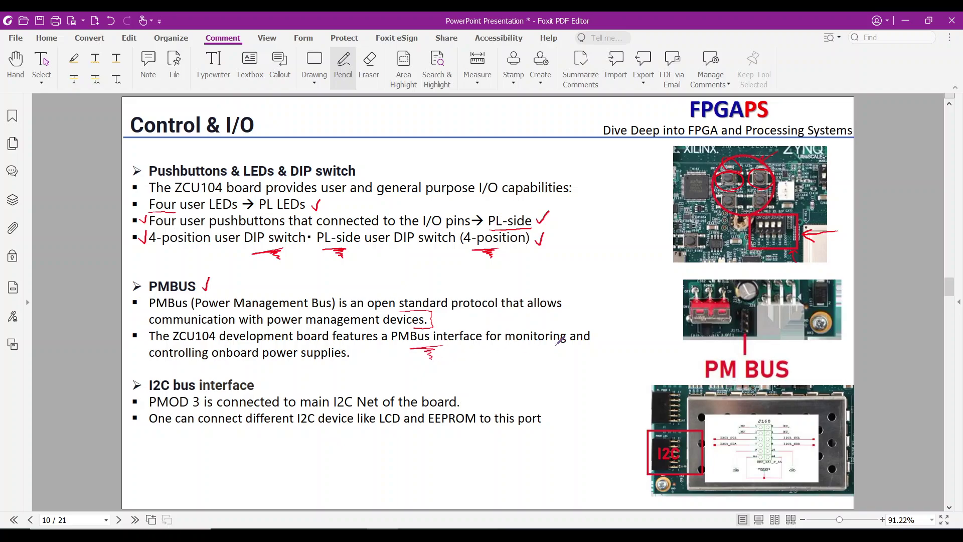
{"action": "mouse_move", "coordinate": [540, 346]}
{"action": "left_mouse_down"}
{"action": "mouse_move", "coordinate": [528, 346]}
{"action": "mouse_move", "coordinate": [533, 352]}
{"action": "left_mouse_up"}
{"action": "mouse_move", "coordinate": [307, 359]}
{"action": "left_mouse_down"}
{"action": "mouse_move", "coordinate": [279, 361]}
{"action": "mouse_move", "coordinate": [300, 365]}
{"action": "left_mouse_up"}
{"action": "left_click_drag", "start_coordinate": [694, 357], "coordinate": [704, 352]}
Step: Mark the I2C box and schematic pins, tick the I2C bus heading, and underline 'device' and 'EEPROM'
{"action": "mouse_move", "coordinate": [628, 450]}
{"action": "left_mouse_down"}
{"action": "mouse_move", "coordinate": [633, 457]}
{"action": "mouse_move", "coordinate": [644, 439]}
{"action": "mouse_move", "coordinate": [621, 465]}
{"action": "mouse_move", "coordinate": [606, 466]}
{"action": "mouse_move", "coordinate": [634, 457]}
{"action": "mouse_move", "coordinate": [636, 470]}
{"action": "left_mouse_up"}
{"action": "left_click_drag", "start_coordinate": [795, 420], "coordinate": [816, 416]}
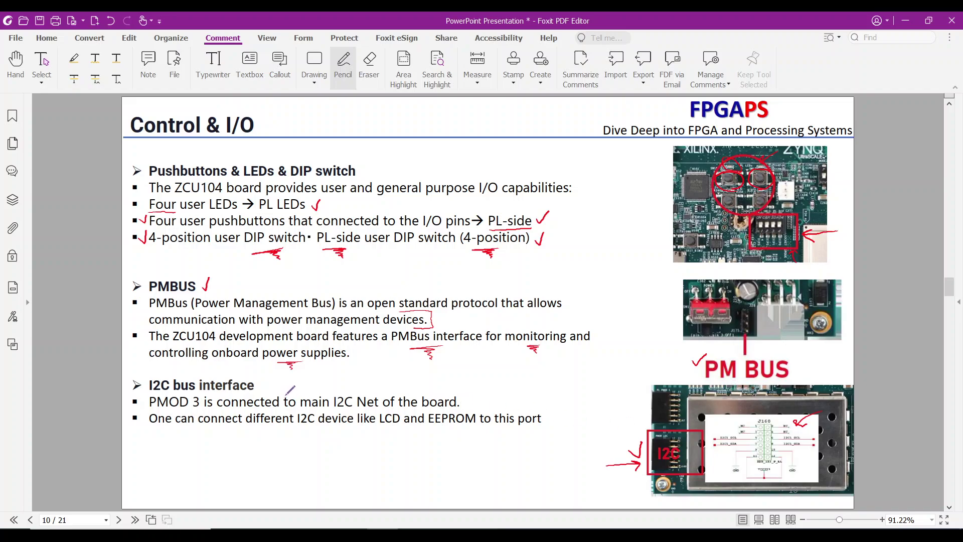
{"action": "left_click_drag", "start_coordinate": [260, 383], "coordinate": [266, 379]}
{"action": "mouse_move", "coordinate": [335, 430]}
{"action": "left_mouse_down"}
{"action": "mouse_move", "coordinate": [312, 432]}
{"action": "mouse_move", "coordinate": [394, 432]}
{"action": "left_mouse_up"}
{"action": "mouse_move", "coordinate": [467, 426]}
{"action": "left_mouse_down"}
{"action": "mouse_move", "coordinate": [453, 428]}
{"action": "mouse_move", "coordinate": [463, 436]}
{"action": "left_mouse_up"}
{"action": "left_click_drag", "start_coordinate": [550, 413], "coordinate": [559, 408]}
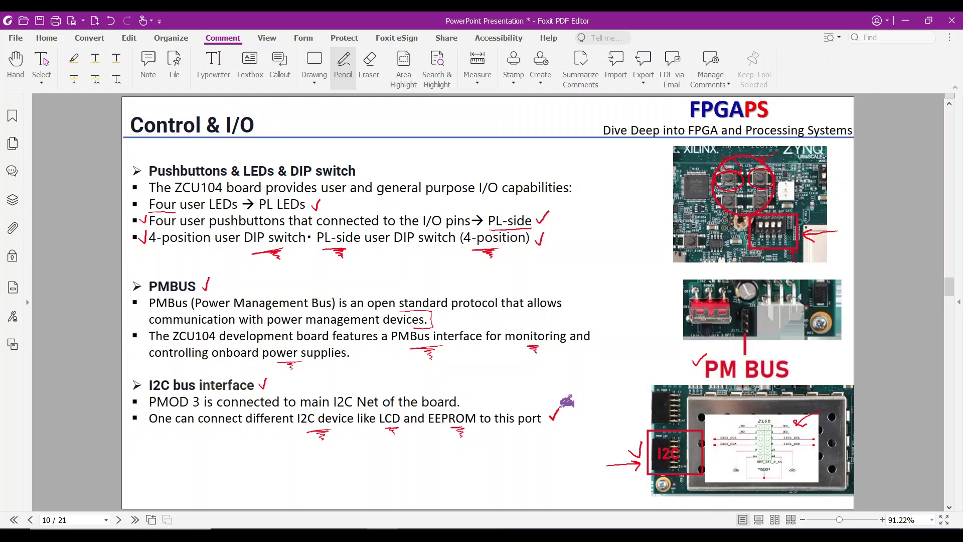
Step: On page 11, write 'I/O' by the title, underline 'PMOD' and 'PL side', tick bullets, and circle 'pins'
{"action": "scroll", "coordinate": [534, 434], "scroll_direction": "down", "scroll_amount": 3}
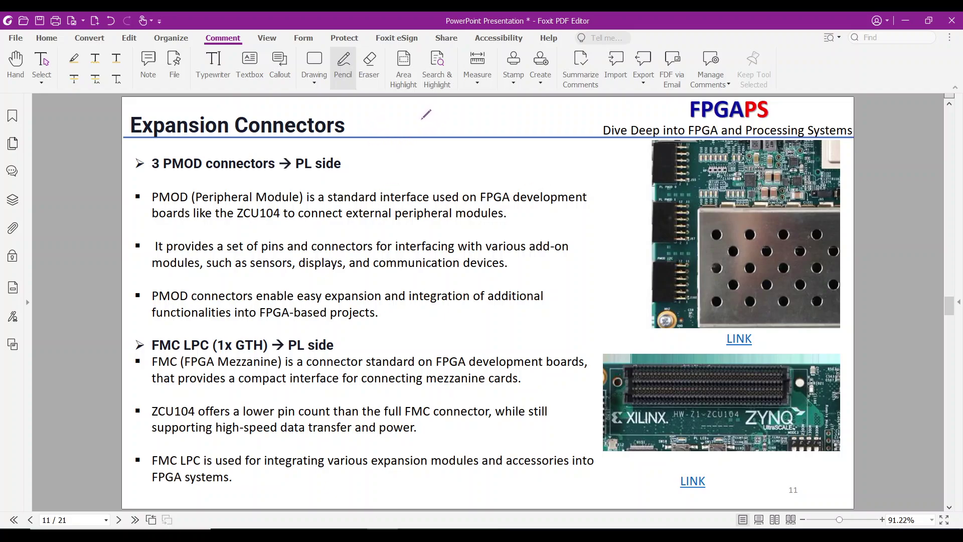
{"action": "mouse_move", "coordinate": [418, 115]}
{"action": "left_mouse_down"}
{"action": "mouse_move", "coordinate": [428, 135]}
{"action": "mouse_move", "coordinate": [438, 120]}
{"action": "left_mouse_up"}
{"action": "mouse_move", "coordinate": [210, 171]}
{"action": "left_mouse_down"}
{"action": "mouse_move", "coordinate": [181, 173]}
{"action": "mouse_move", "coordinate": [207, 177]}
{"action": "mouse_move", "coordinate": [199, 181]}
{"action": "left_mouse_up"}
{"action": "mouse_move", "coordinate": [327, 172]}
{"action": "left_mouse_down"}
{"action": "mouse_move", "coordinate": [306, 174]}
{"action": "mouse_move", "coordinate": [329, 176]}
{"action": "mouse_move", "coordinate": [318, 183]}
{"action": "left_mouse_up"}
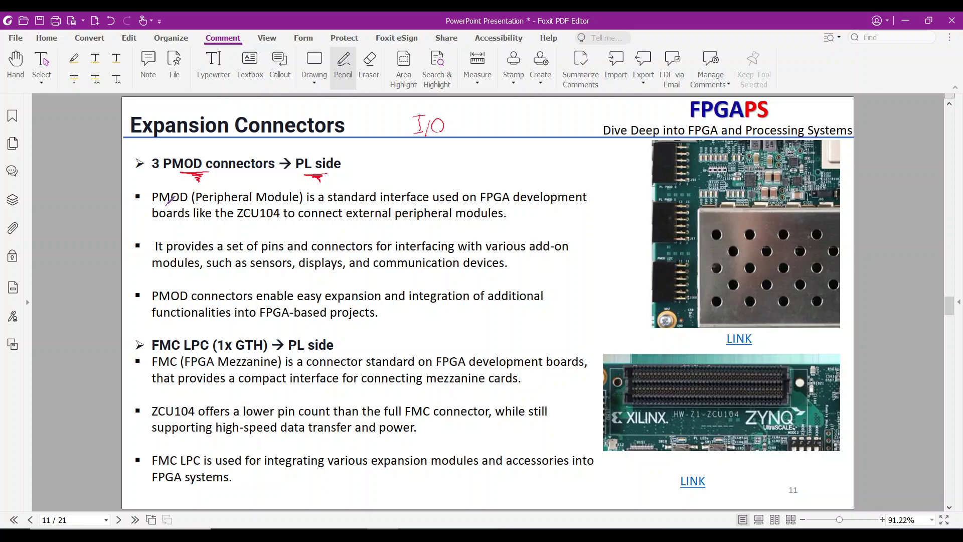
{"action": "left_click_drag", "start_coordinate": [142, 191], "coordinate": [151, 186]}
{"action": "mouse_move", "coordinate": [407, 224]}
{"action": "left_mouse_down"}
{"action": "mouse_move", "coordinate": [371, 226]}
{"action": "mouse_move", "coordinate": [406, 226]}
{"action": "mouse_move", "coordinate": [394, 230]}
{"action": "left_mouse_up"}
{"action": "mouse_move", "coordinate": [292, 251]}
{"action": "left_mouse_down"}
{"action": "mouse_move", "coordinate": [262, 257]}
{"action": "mouse_move", "coordinate": [260, 234]}
{"action": "mouse_move", "coordinate": [289, 243]}
{"action": "mouse_move", "coordinate": [284, 252]}
{"action": "left_mouse_up"}
{"action": "left_click_drag", "start_coordinate": [144, 239], "coordinate": [151, 233]}
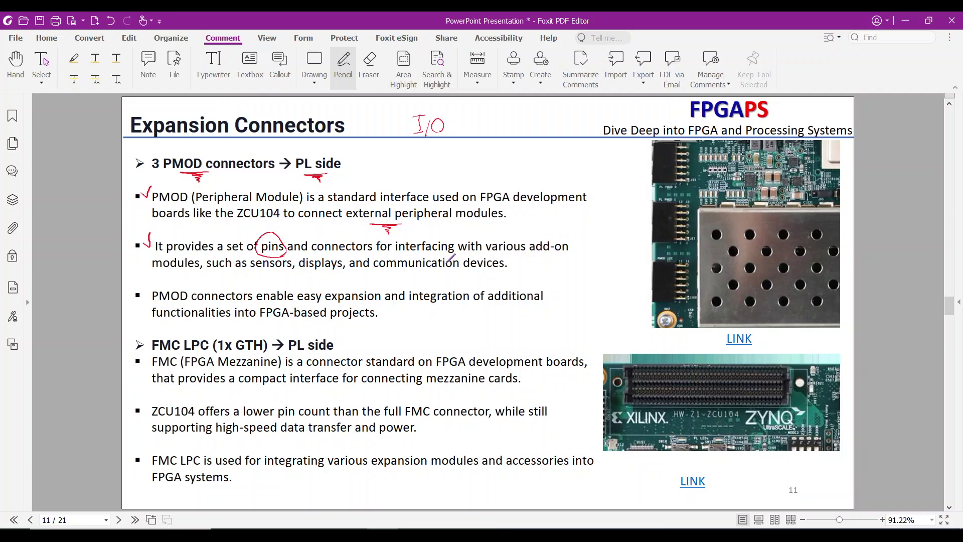
{"action": "left_click_drag", "start_coordinate": [143, 289], "coordinate": [151, 285]}
Step: Follow the PMOD connectors link, remembering and allowing access to digilent.com
{"action": "left_click", "coordinate": [23, 65]}
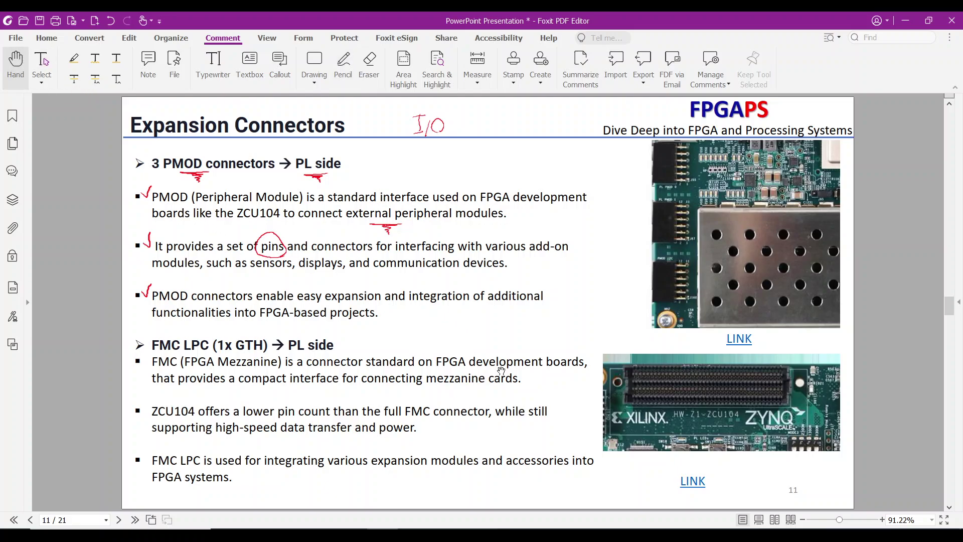
{"action": "left_click", "coordinate": [748, 346]}
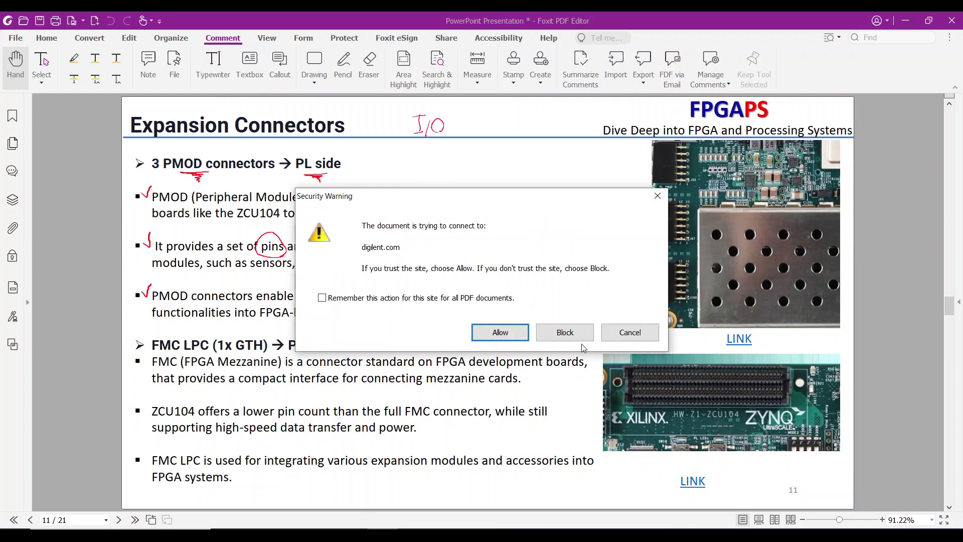
{"action": "left_click", "coordinate": [322, 298]}
{"action": "left_click", "coordinate": [488, 333]}
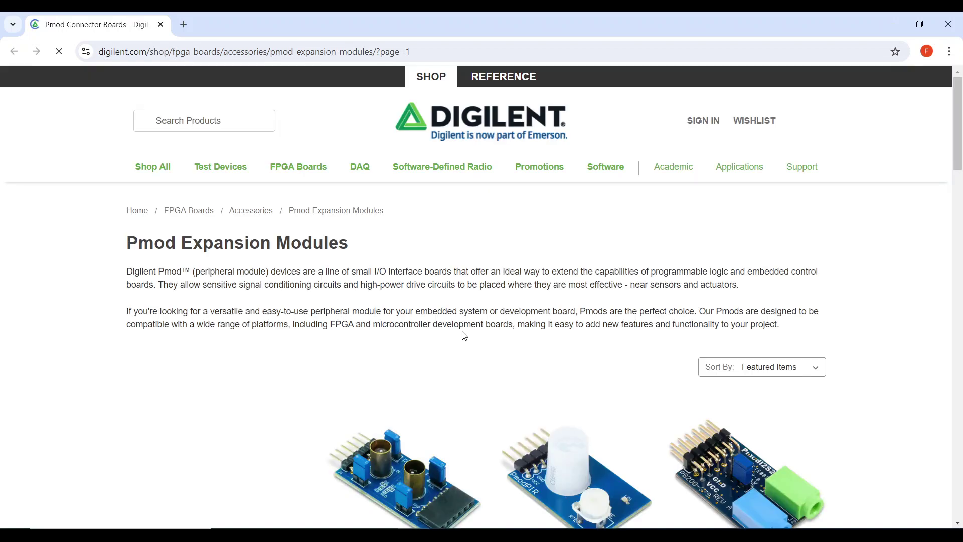
Step: Scroll through Digilent's Pmod module grid on pages 1 and 2, then Alt+Tab back to Foxit
{"action": "scroll", "coordinate": [454, 326], "scroll_direction": "down", "scroll_amount": 8}
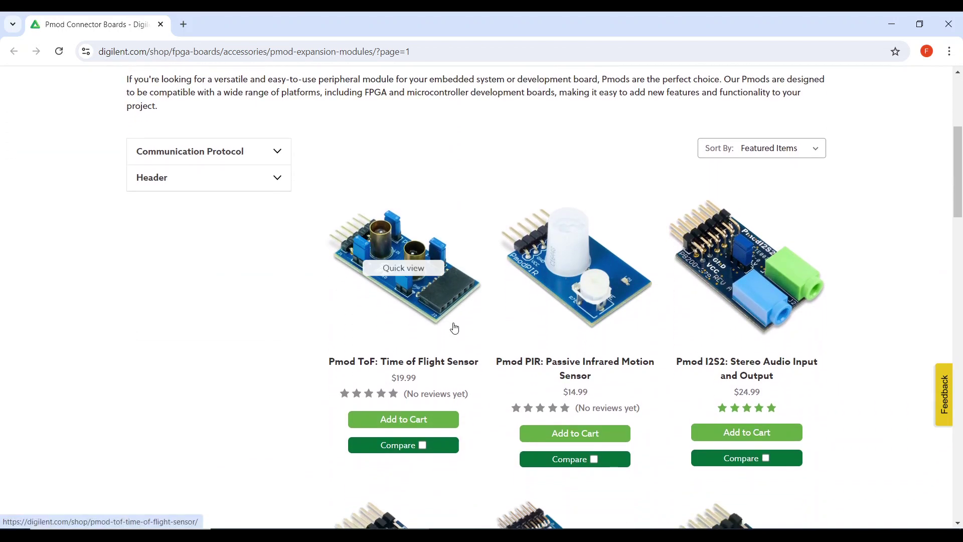
{"action": "scroll", "coordinate": [454, 327], "scroll_direction": "down", "scroll_amount": 11}
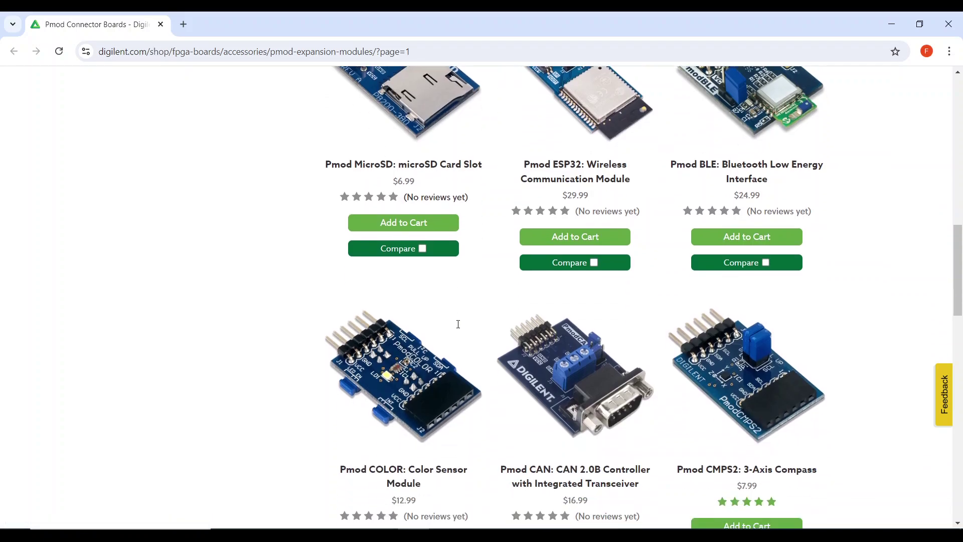
{"action": "scroll", "coordinate": [465, 337], "scroll_direction": "down", "scroll_amount": 12}
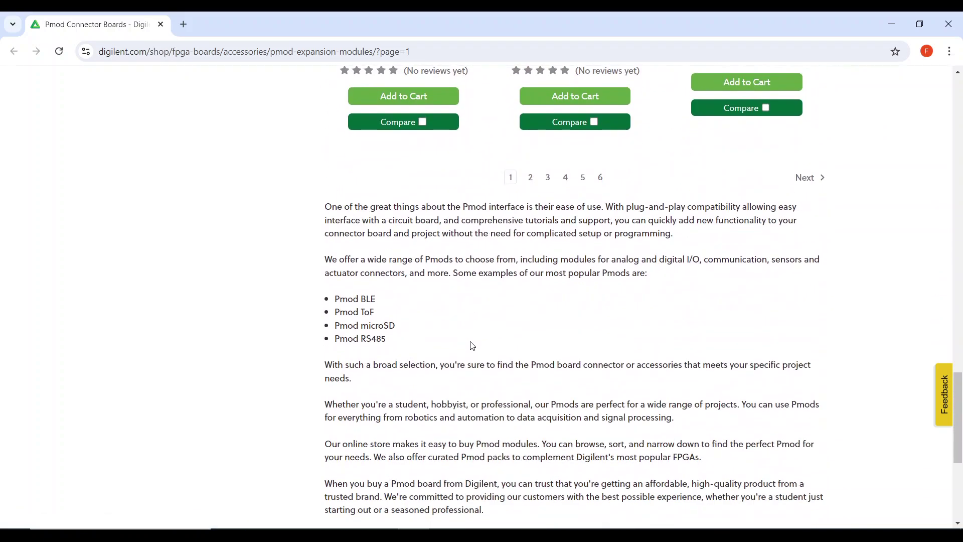
{"action": "scroll", "coordinate": [471, 344], "scroll_direction": "up", "scroll_amount": 1}
{"action": "left_click", "coordinate": [531, 241]}
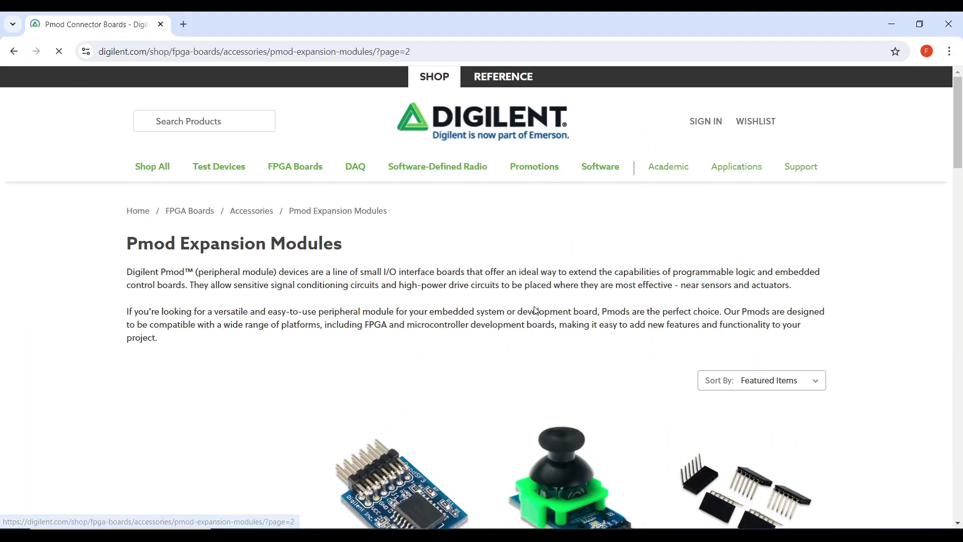
{"action": "scroll", "coordinate": [532, 345], "scroll_direction": "down", "scroll_amount": 3}
{"action": "scroll", "coordinate": [532, 346], "scroll_direction": "down", "scroll_amount": 13}
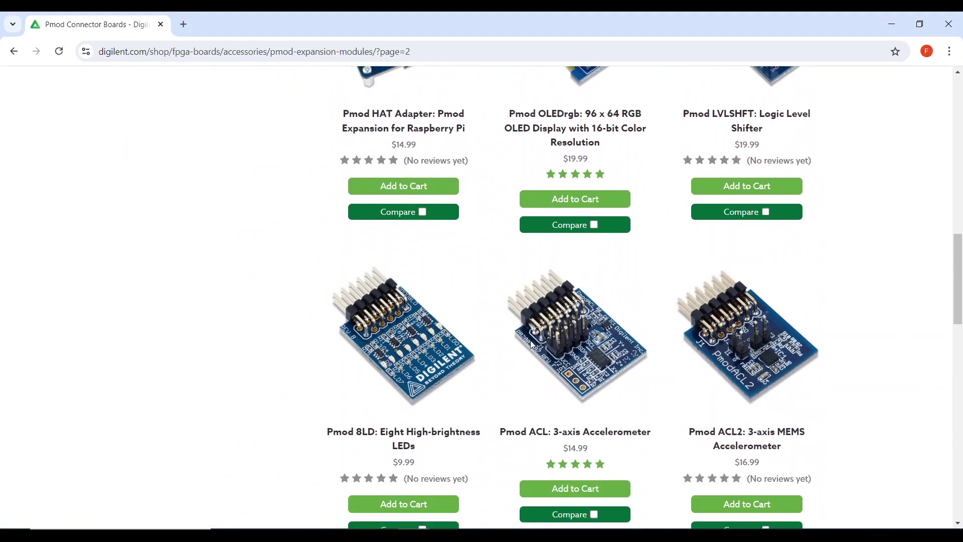
{"action": "key", "text": "alt+Tab"}
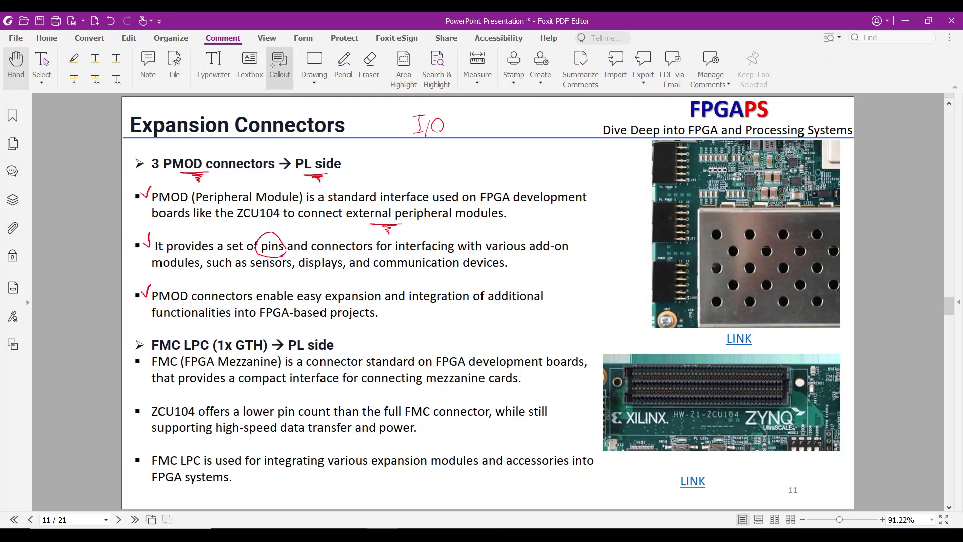
Step: Pencil-tick the FMC LPC heading and the FMC and ZCU104 bullets, and arrow the connector photo
{"action": "left_click", "coordinate": [344, 66]}
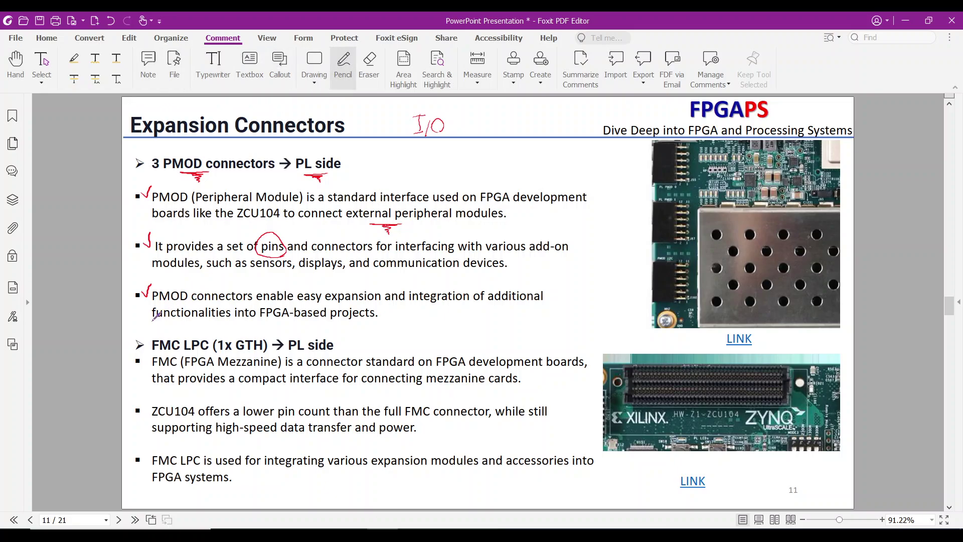
{"action": "left_click_drag", "start_coordinate": [143, 339], "coordinate": [149, 330]}
{"action": "left_click_drag", "start_coordinate": [145, 363], "coordinate": [148, 358]}
{"action": "mouse_move", "coordinate": [675, 344]}
{"action": "left_mouse_down"}
{"action": "mouse_move", "coordinate": [676, 361]}
{"action": "mouse_move", "coordinate": [682, 354]}
{"action": "left_mouse_up"}
{"action": "mouse_move", "coordinate": [144, 404]}
{"action": "left_mouse_down"}
{"action": "mouse_move", "coordinate": [147, 414]}
{"action": "mouse_move", "coordinate": [152, 396]}
{"action": "left_mouse_up"}
{"action": "left_click", "coordinate": [16, 63]}
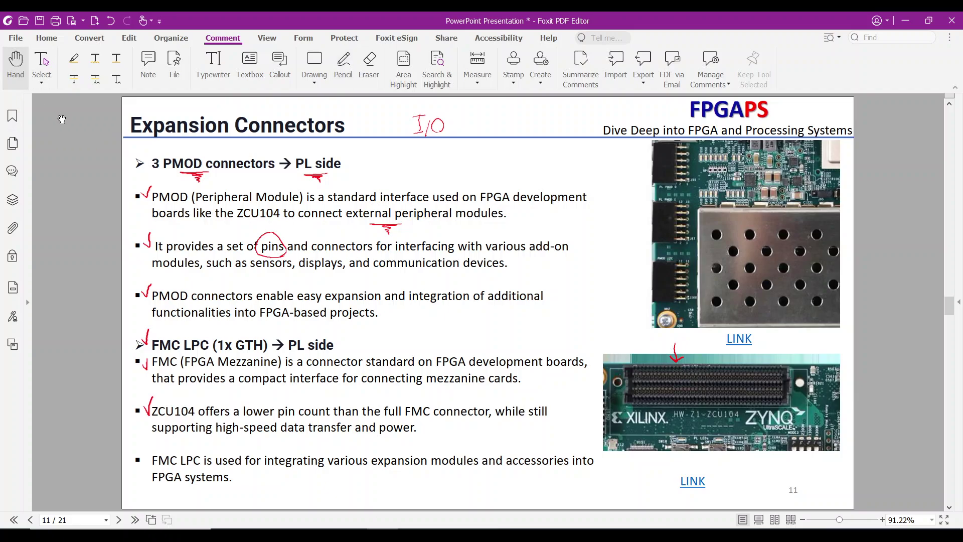
Step: Open the FMC pinout reference and select the HPC row/pin count and pin summary table
{"action": "left_click", "coordinate": [703, 488]}
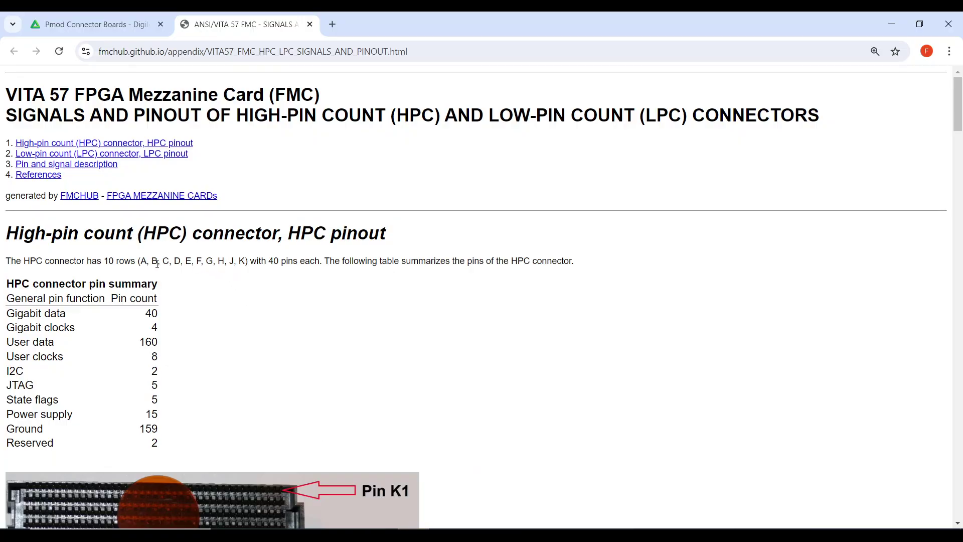
{"action": "left_click_drag", "start_coordinate": [104, 262], "coordinate": [320, 263]}
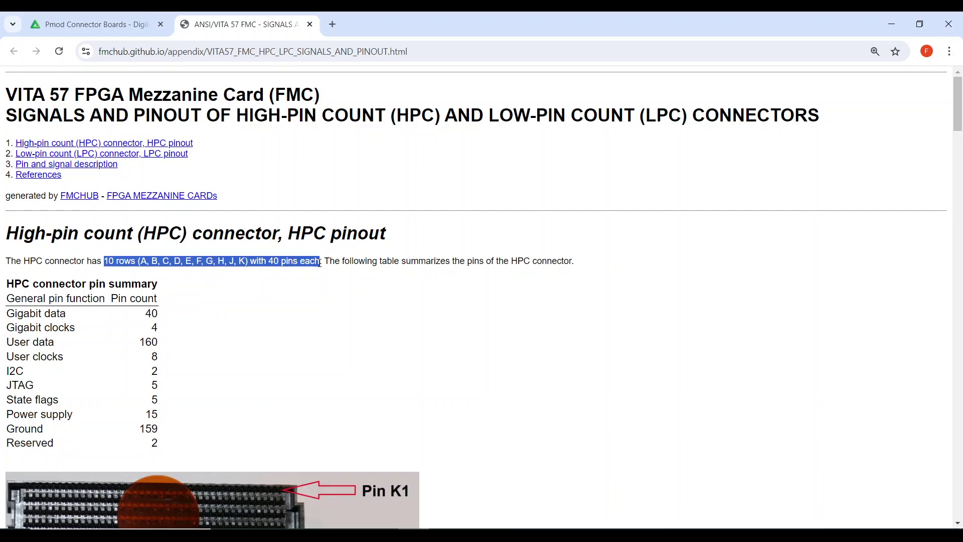
{"action": "left_click_drag", "start_coordinate": [159, 454], "coordinate": [4, 318]}
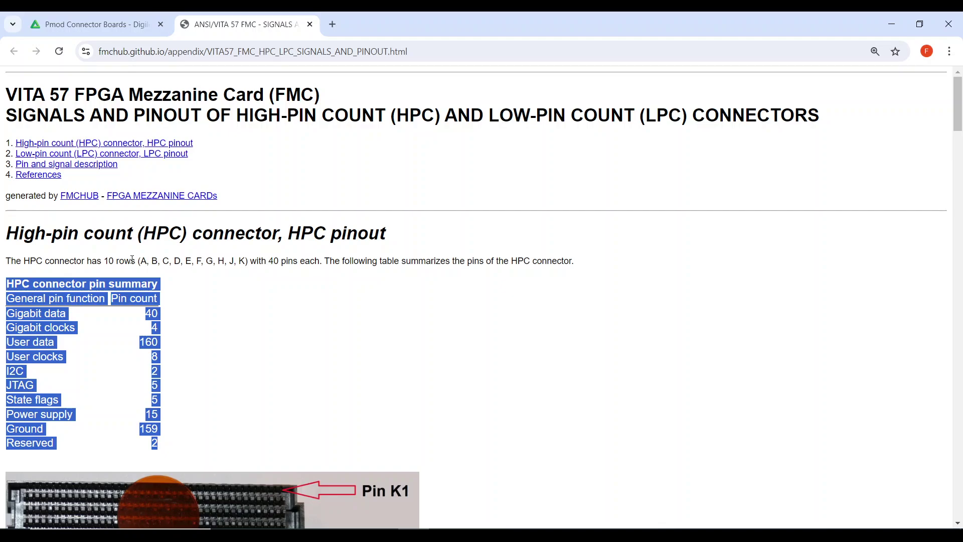
{"action": "left_click_drag", "start_coordinate": [102, 260], "coordinate": [322, 258]}
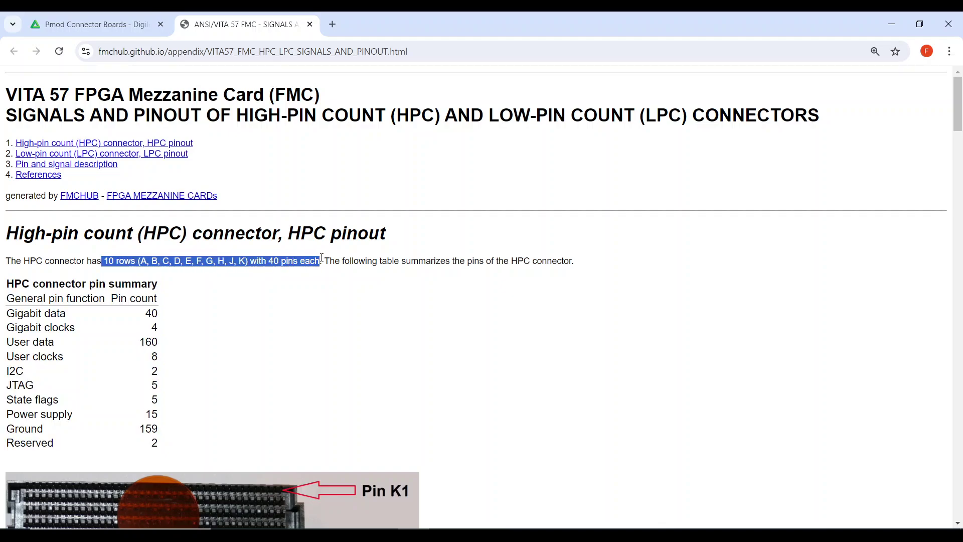
{"action": "scroll", "coordinate": [255, 356], "scroll_direction": "down", "scroll_amount": 4}
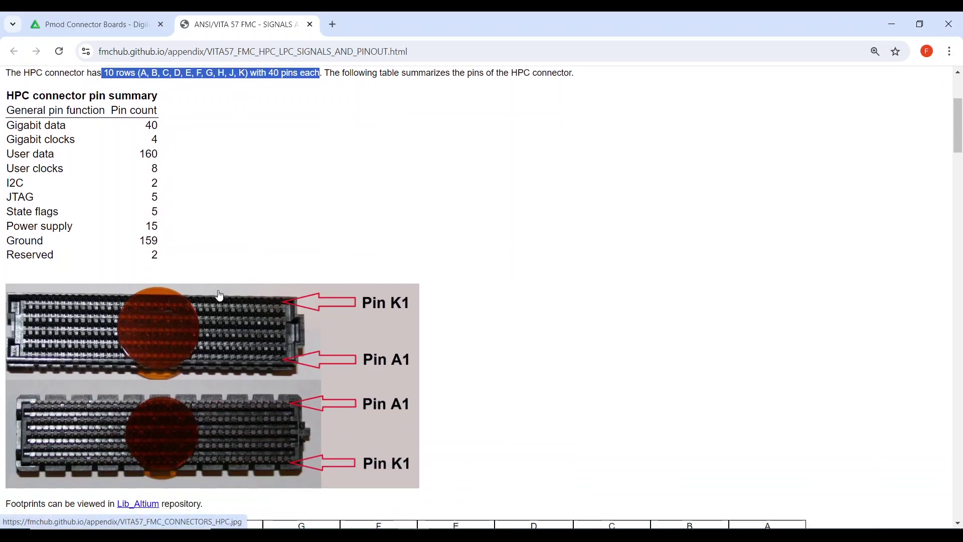
{"action": "left_click", "coordinate": [169, 260]}
{"action": "left_click_drag", "start_coordinate": [167, 260], "coordinate": [4, 121]}
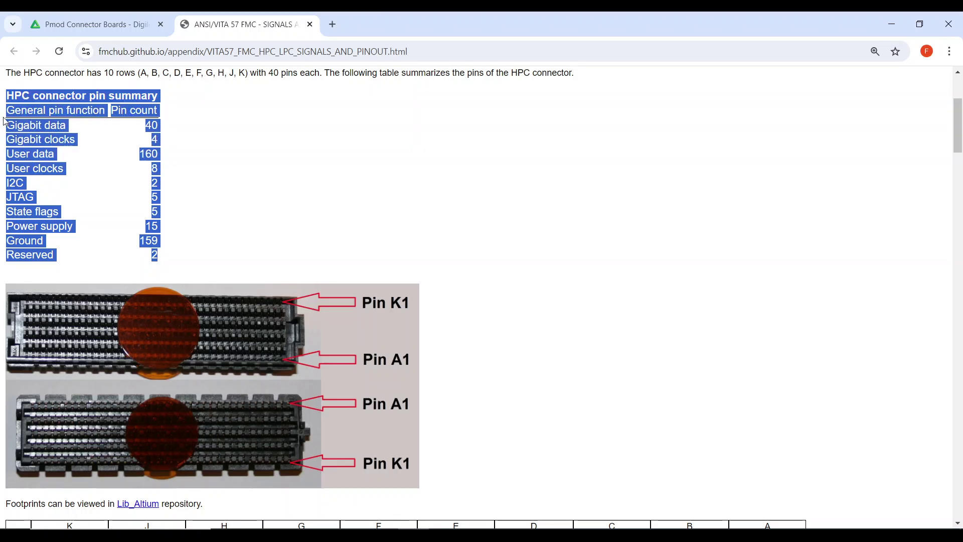
Step: Select the LPC pinout heading, row/pin count and pin table, then return to slide 12
{"action": "scroll", "coordinate": [273, 319], "scroll_direction": "down", "scroll_amount": 8}
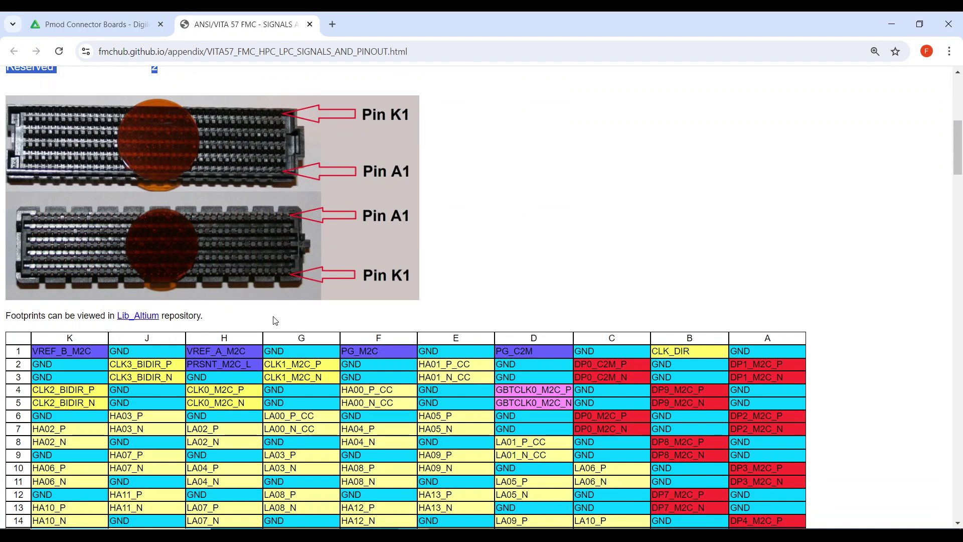
{"action": "scroll", "coordinate": [275, 321], "scroll_direction": "down", "scroll_amount": 1}
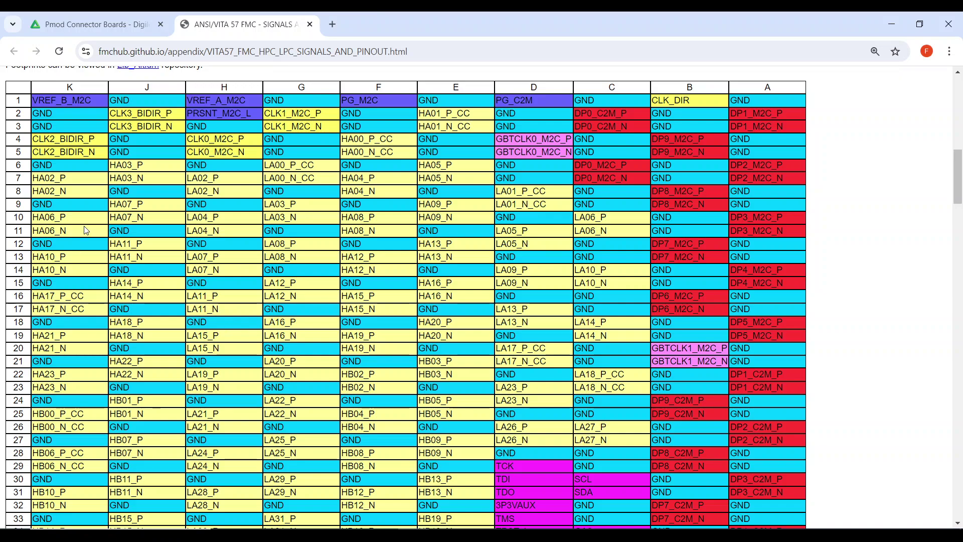
{"action": "scroll", "coordinate": [280, 301], "scroll_direction": "down", "scroll_amount": 10}
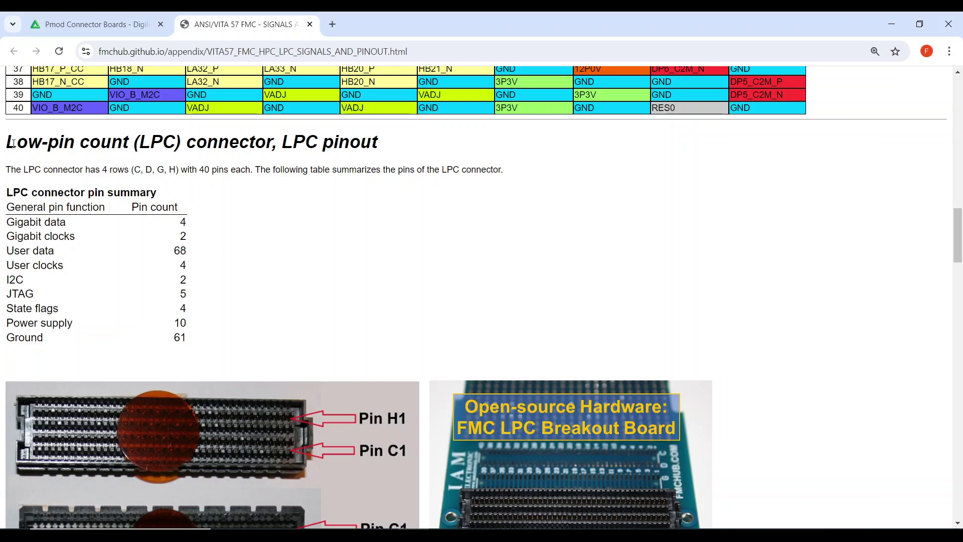
{"action": "left_click_drag", "start_coordinate": [13, 143], "coordinate": [393, 144]}
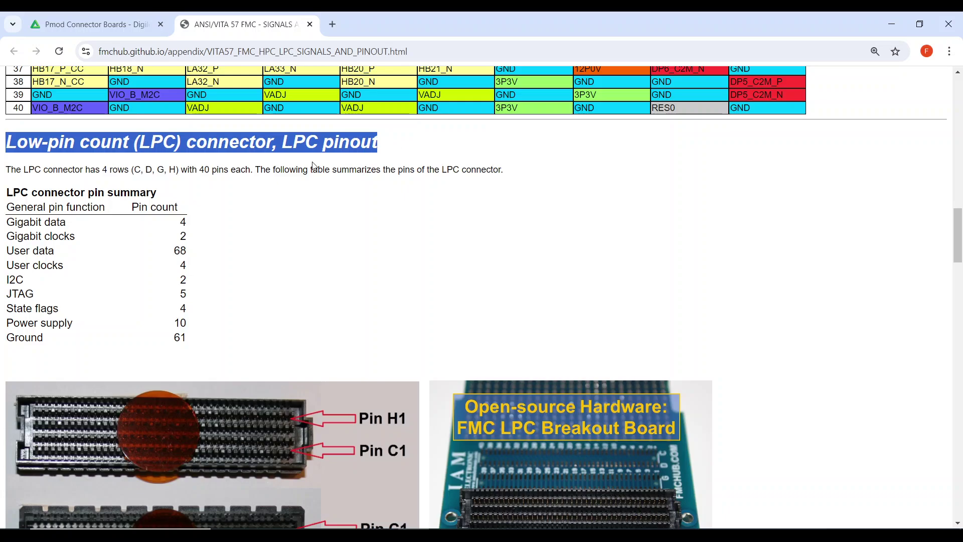
{"action": "left_click_drag", "start_coordinate": [103, 169], "coordinate": [252, 172]}
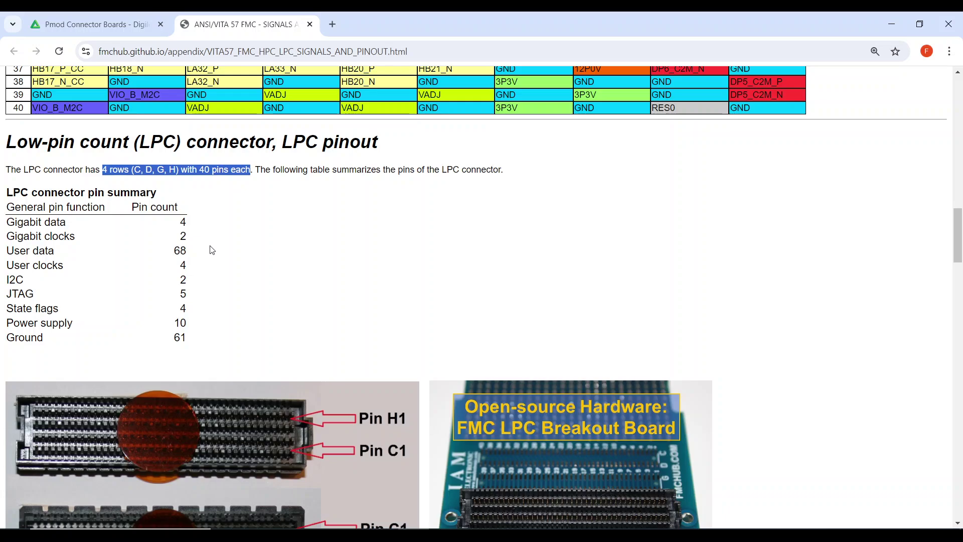
{"action": "scroll", "coordinate": [212, 250], "scroll_direction": "down", "scroll_amount": 1}
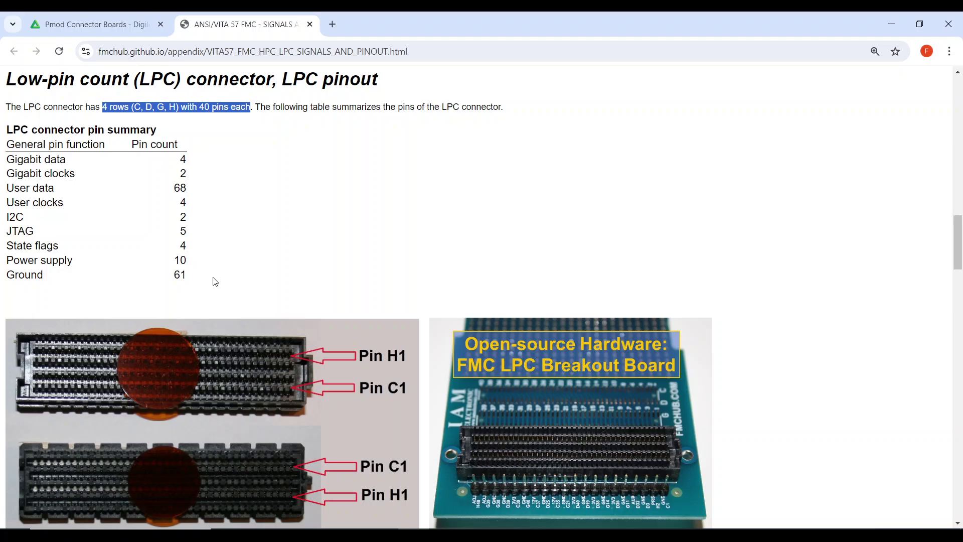
{"action": "left_click_drag", "start_coordinate": [205, 280], "coordinate": [6, 195]}
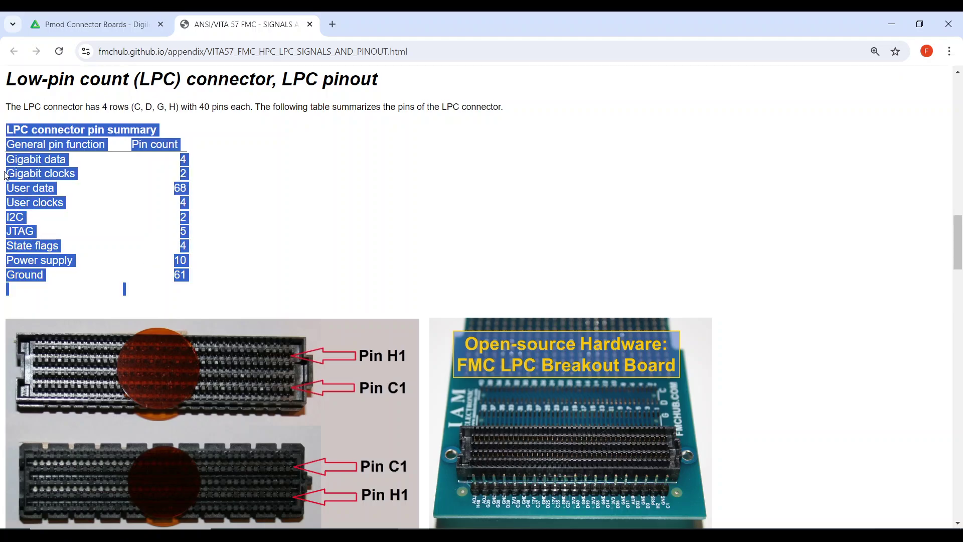
{"action": "left_click", "coordinate": [59, 234]}
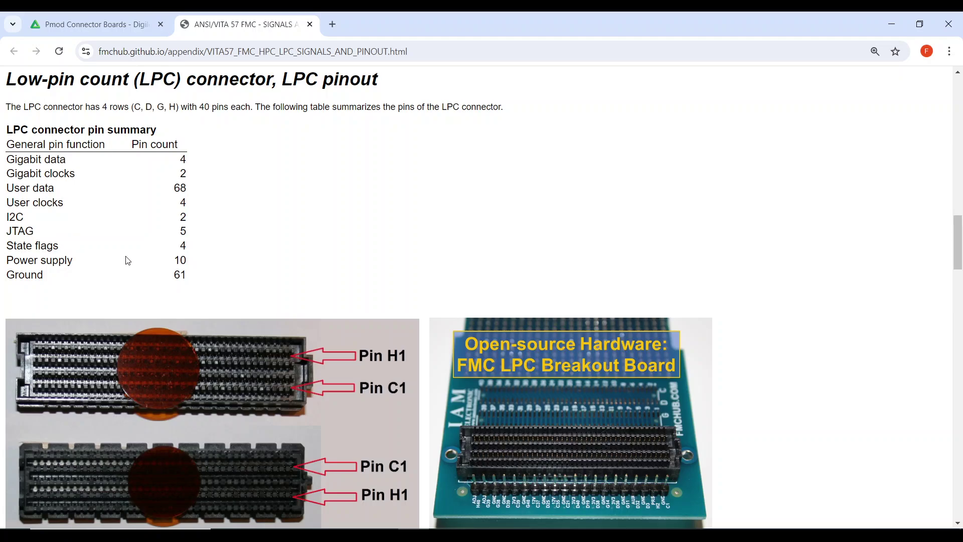
{"action": "left_click_drag", "start_coordinate": [191, 279], "coordinate": [2, 181]}
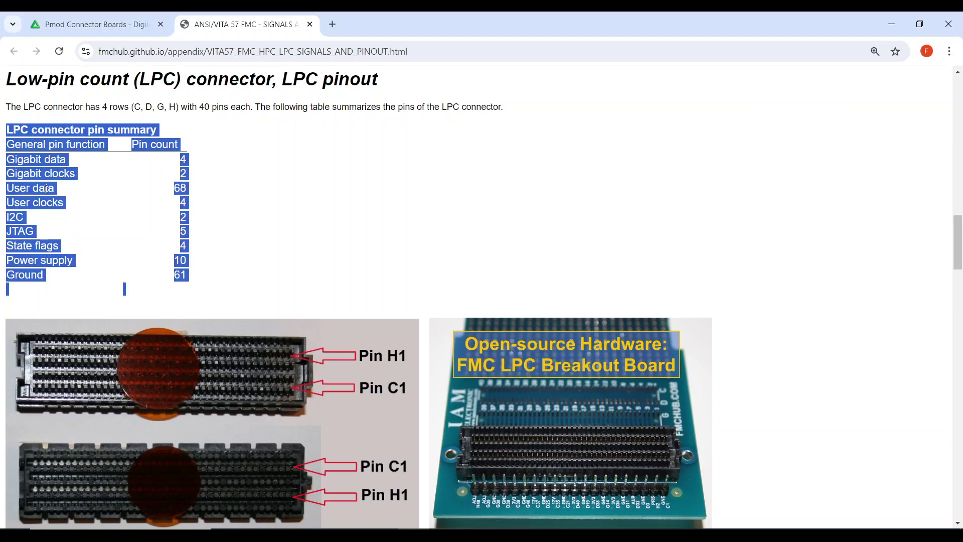
{"action": "left_click", "coordinate": [80, 204]}
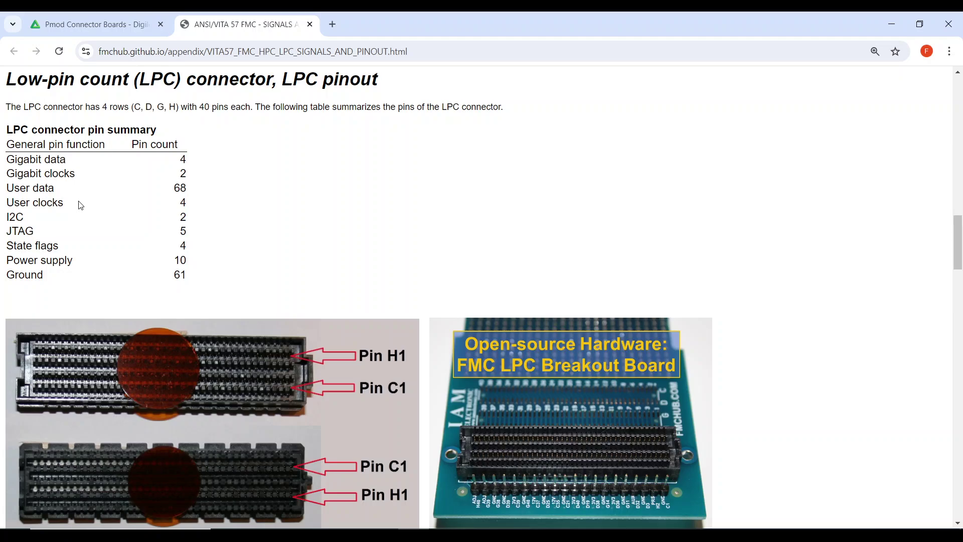
{"action": "scroll", "coordinate": [89, 238], "scroll_direction": "down", "scroll_amount": 1}
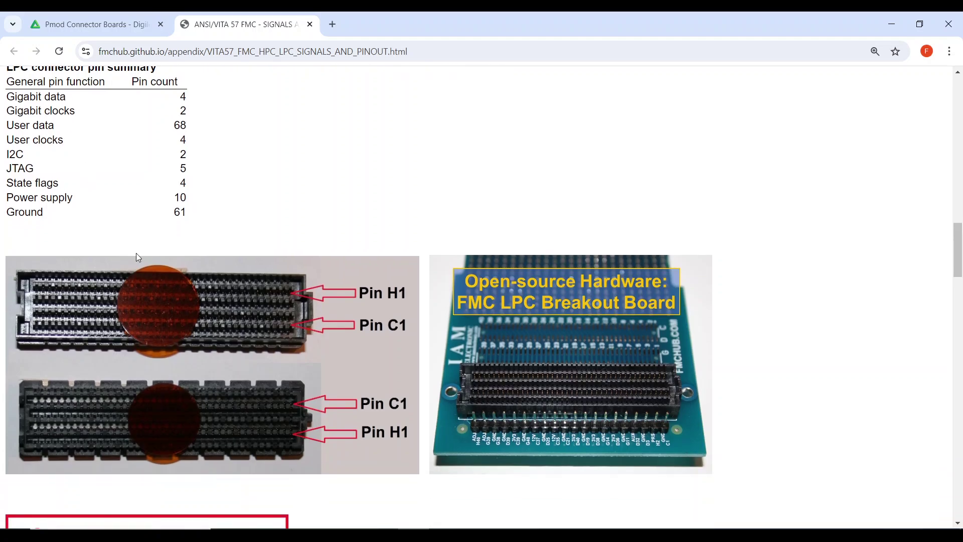
{"action": "key", "text": "alt+Tab"}
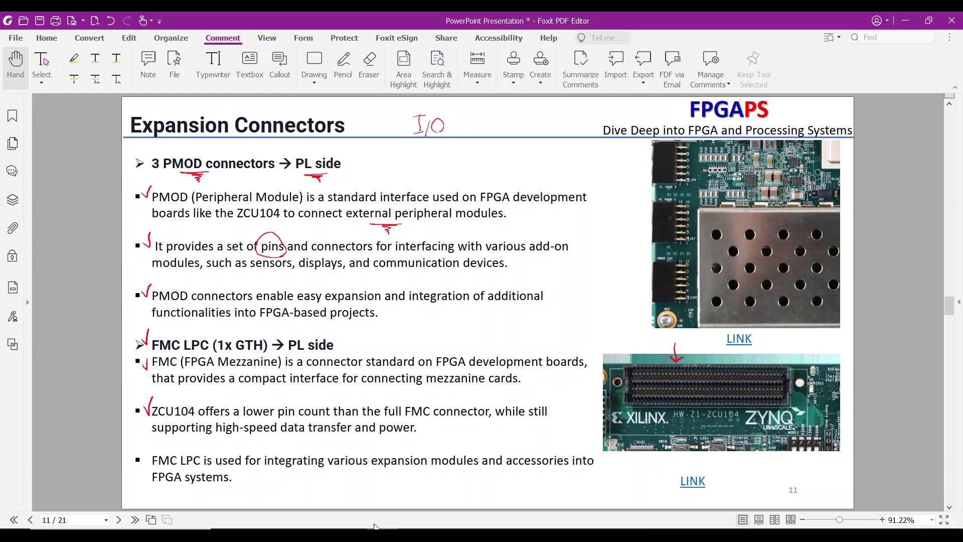
{"action": "scroll", "coordinate": [331, 433], "scroll_direction": "down", "scroll_amount": 2}
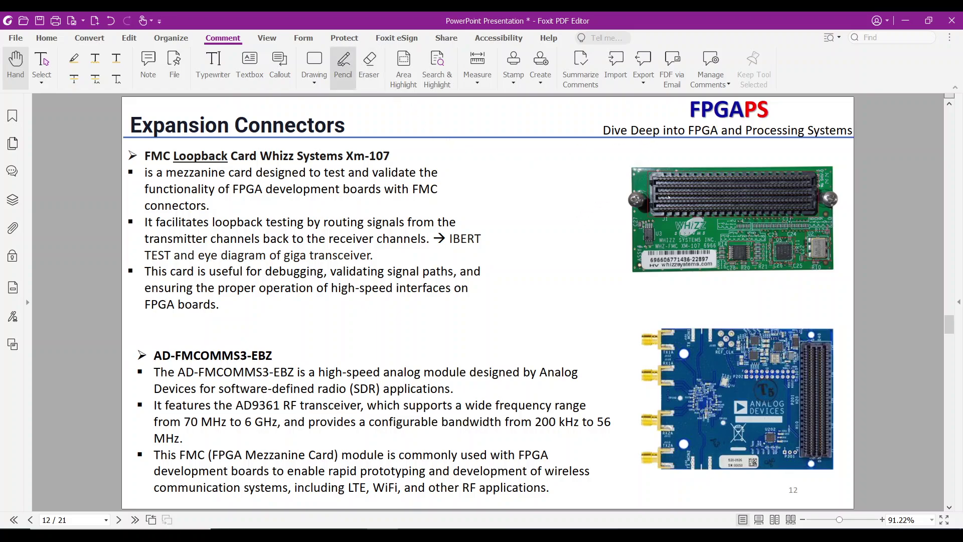
Step: Mark the FMC Loopback Card section: check the heading, arrow the connector, underline test and IBERT
{"action": "left_click", "coordinate": [344, 63]}
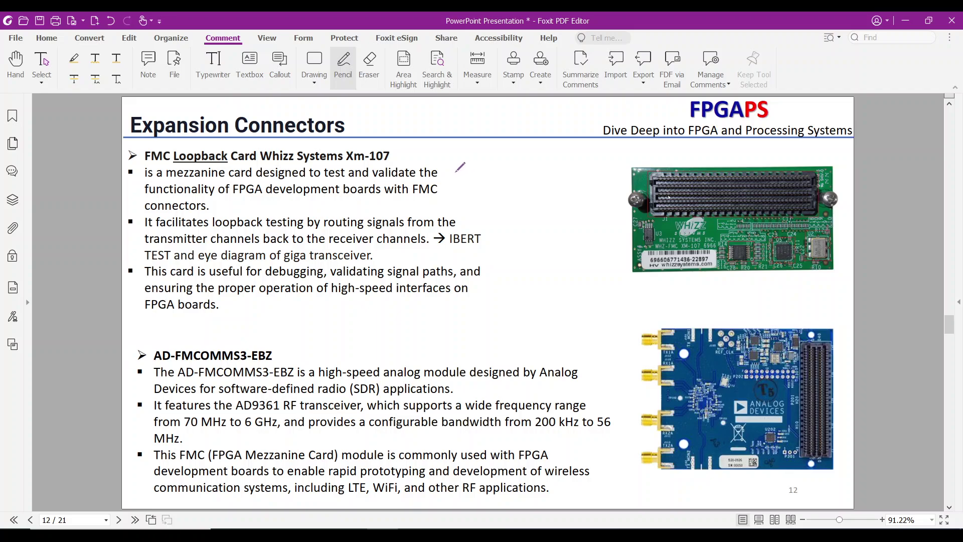
{"action": "left_click_drag", "start_coordinate": [398, 152], "coordinate": [405, 148]}
{"action": "mouse_move", "coordinate": [702, 163]}
{"action": "left_mouse_down"}
{"action": "mouse_move", "coordinate": [711, 171]}
{"action": "mouse_move", "coordinate": [738, 147]}
{"action": "left_mouse_up"}
{"action": "left_click_drag", "start_coordinate": [323, 178], "coordinate": [340, 181]}
{"action": "left_click_drag", "start_coordinate": [231, 232], "coordinate": [243, 231]}
{"action": "mouse_move", "coordinate": [487, 234]}
{"action": "left_mouse_down"}
{"action": "mouse_move", "coordinate": [492, 242]}
{"action": "mouse_move", "coordinate": [499, 230]}
{"action": "left_mouse_up"}
{"action": "mouse_move", "coordinate": [452, 251]}
{"action": "left_mouse_down"}
{"action": "mouse_move", "coordinate": [478, 252]}
{"action": "mouse_move", "coordinate": [468, 253]}
{"action": "left_mouse_up"}
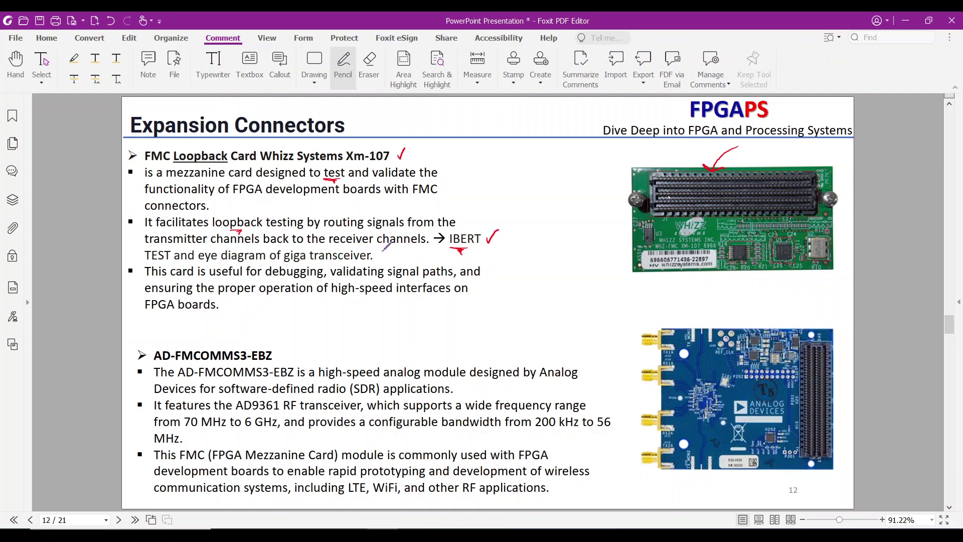
{"action": "left_click_drag", "start_coordinate": [376, 254], "coordinate": [386, 250]}
Step: Mark AD-FMCOMMS3-EBZ: check heading, arrow the board, underline SDR, AD9361, 70 MHz–6 GHz, 200 kHz–56 MHz
{"action": "mouse_move", "coordinate": [278, 350]}
{"action": "left_mouse_down"}
{"action": "mouse_move", "coordinate": [282, 359]}
{"action": "mouse_move", "coordinate": [290, 345]}
{"action": "left_mouse_up"}
{"action": "mouse_move", "coordinate": [355, 396]}
{"action": "left_mouse_down"}
{"action": "mouse_move", "coordinate": [380, 395]}
{"action": "mouse_move", "coordinate": [370, 396]}
{"action": "left_mouse_up"}
{"action": "left_click_drag", "start_coordinate": [685, 312], "coordinate": [711, 347]}
{"action": "left_click_drag", "start_coordinate": [291, 412], "coordinate": [247, 414]}
{"action": "left_click_drag", "start_coordinate": [193, 429], "coordinate": [257, 427]}
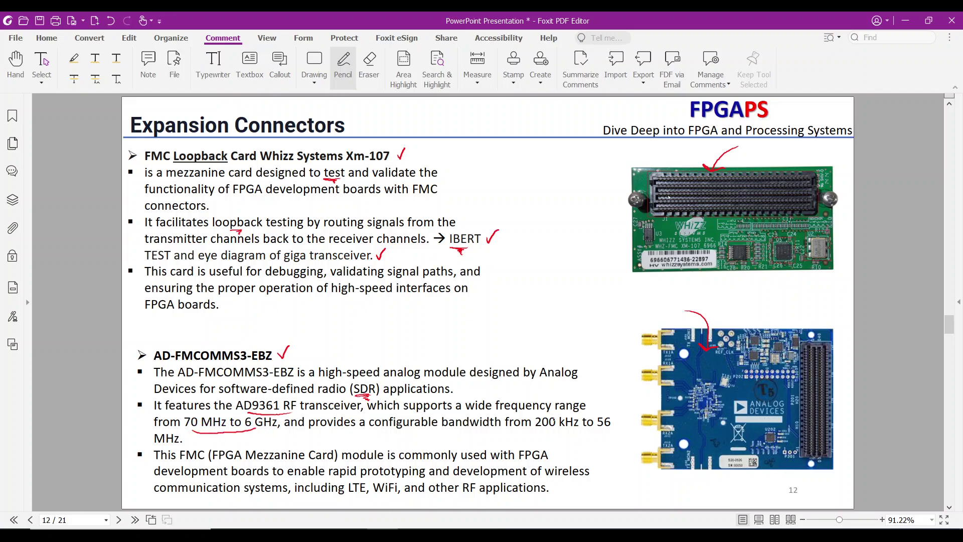
{"action": "left_click_drag", "start_coordinate": [541, 434], "coordinate": [601, 432]}
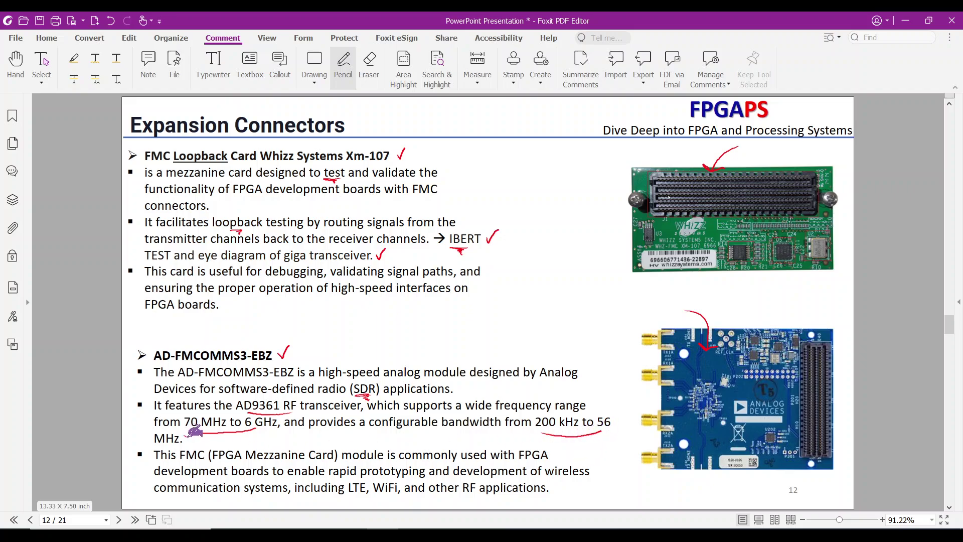
{"action": "left_click_drag", "start_coordinate": [186, 435], "coordinate": [198, 430]}
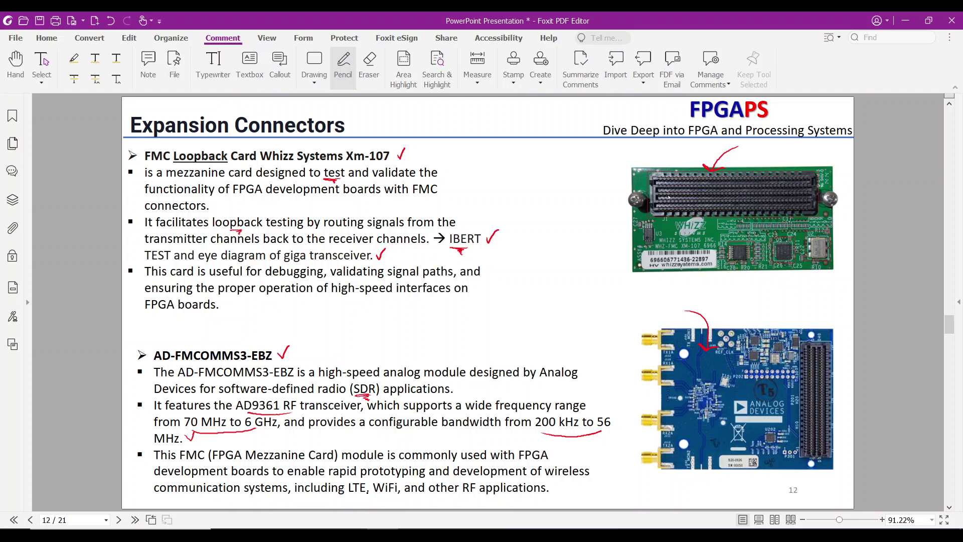
{"action": "left_click_drag", "start_coordinate": [353, 498], "coordinate": [394, 494]}
{"action": "left_click_drag", "start_coordinate": [474, 497], "coordinate": [481, 496]}
Step: Tick the RPi Camera Mezzanine Card heading, arrow both pictures, circle the camera, underline 'than 4'
{"action": "scroll", "coordinate": [272, 358], "scroll_direction": "down", "scroll_amount": 1}
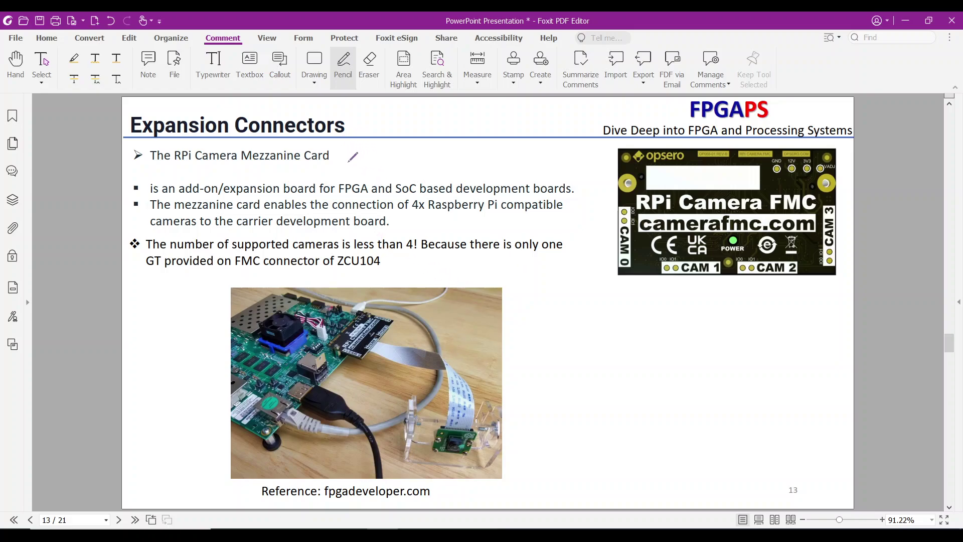
{"action": "left_click_drag", "start_coordinate": [335, 154], "coordinate": [346, 144]}
{"action": "left_click_drag", "start_coordinate": [572, 169], "coordinate": [615, 171]}
{"action": "mouse_move", "coordinate": [520, 312]}
{"action": "left_mouse_down"}
{"action": "mouse_move", "coordinate": [454, 310]}
{"action": "mouse_move", "coordinate": [407, 329]}
{"action": "mouse_move", "coordinate": [418, 336]}
{"action": "left_mouse_up"}
{"action": "mouse_move", "coordinate": [477, 464]}
{"action": "left_mouse_down"}
{"action": "mouse_move", "coordinate": [445, 462]}
{"action": "mouse_move", "coordinate": [440, 418]}
{"action": "mouse_move", "coordinate": [458, 414]}
{"action": "mouse_move", "coordinate": [478, 432]}
{"action": "mouse_move", "coordinate": [476, 461]}
{"action": "left_mouse_up"}
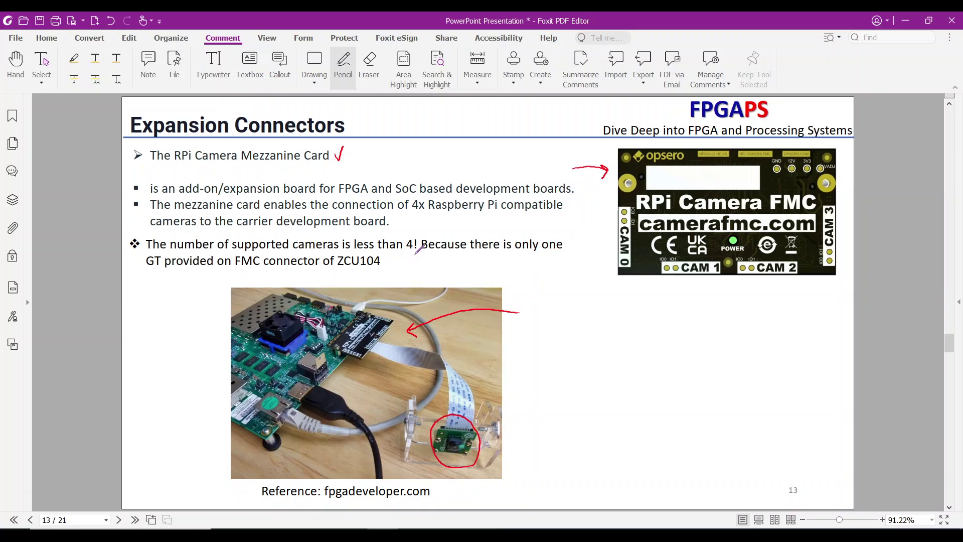
{"action": "mouse_move", "coordinate": [423, 246]}
{"action": "left_mouse_down"}
{"action": "mouse_move", "coordinate": [382, 248]}
{"action": "mouse_move", "coordinate": [408, 249]}
{"action": "mouse_move", "coordinate": [402, 261]}
{"action": "mouse_move", "coordinate": [420, 256]}
{"action": "left_mouse_up"}
Step: Scroll down to page 14, the End of Part 2 slide
{"action": "scroll", "coordinate": [430, 253], "scroll_direction": "down", "scroll_amount": 1}
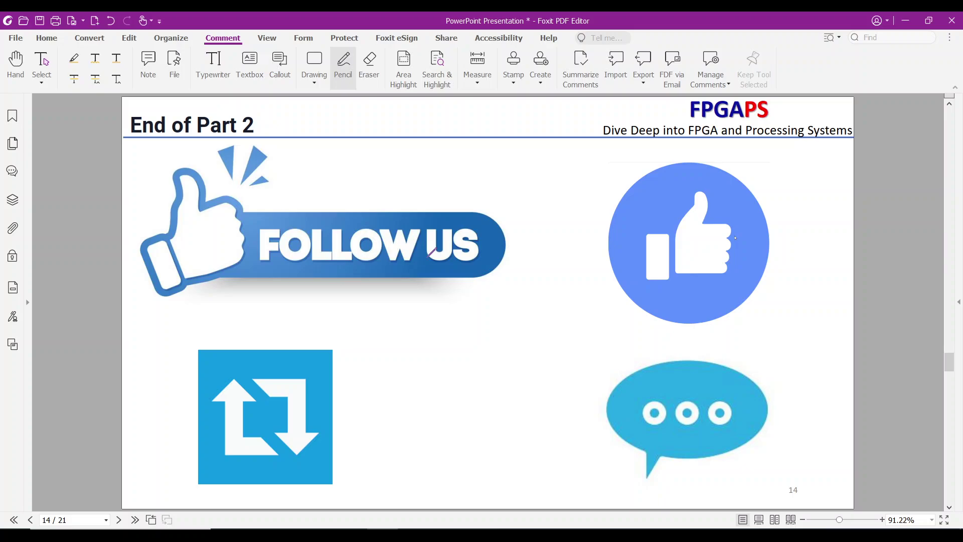